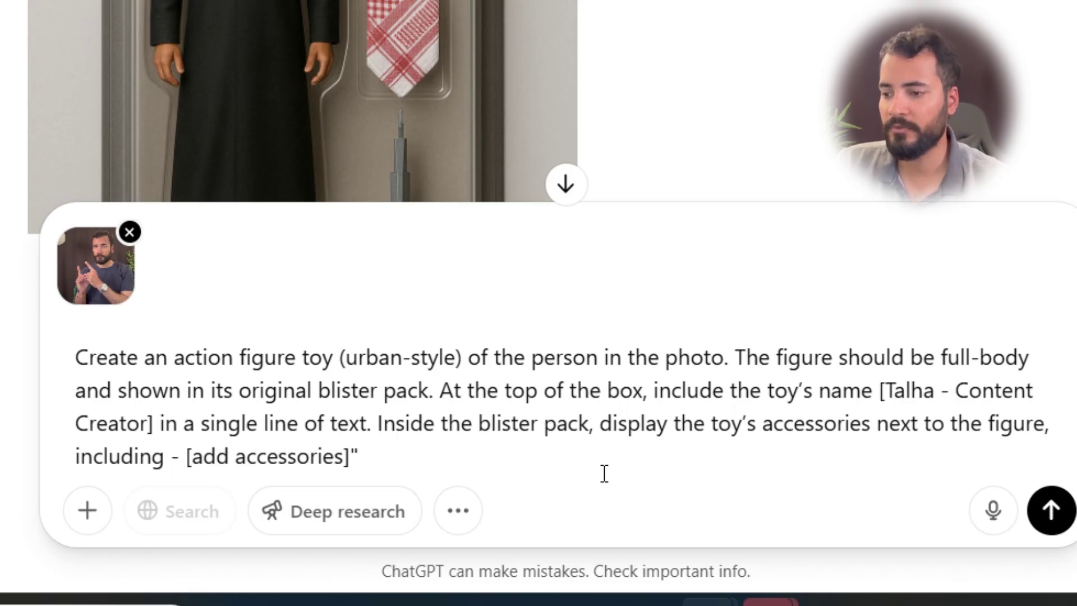
- Replace the "- [add accessories]" placeholder at the end of the prompt with "camera, "
{"action": "left_click", "coordinate": [350, 455]}
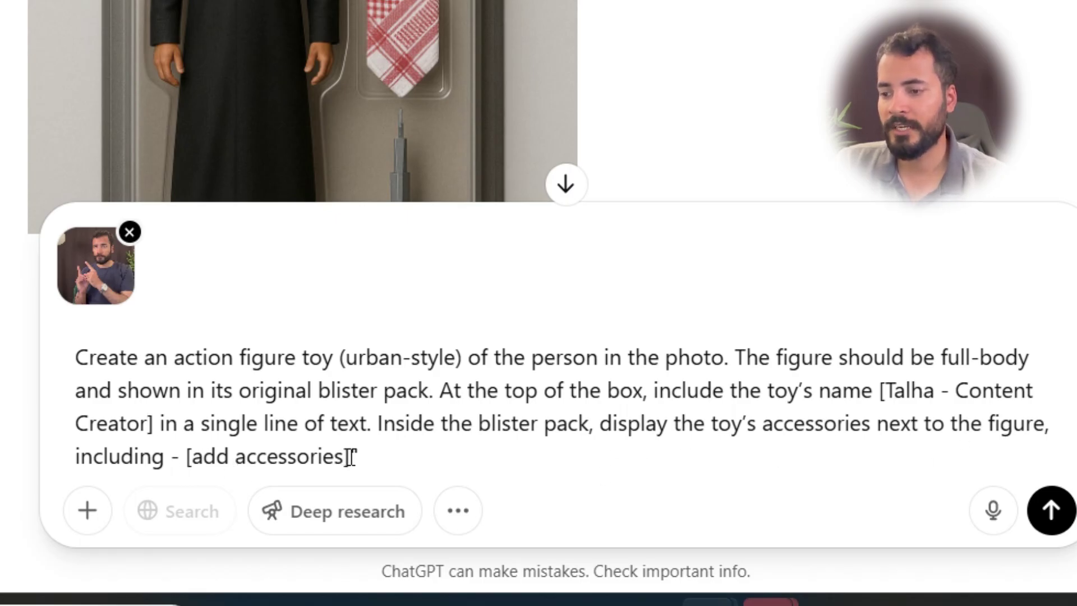
{"action": "left_click_drag", "start_coordinate": [351, 455], "coordinate": [178, 452]}
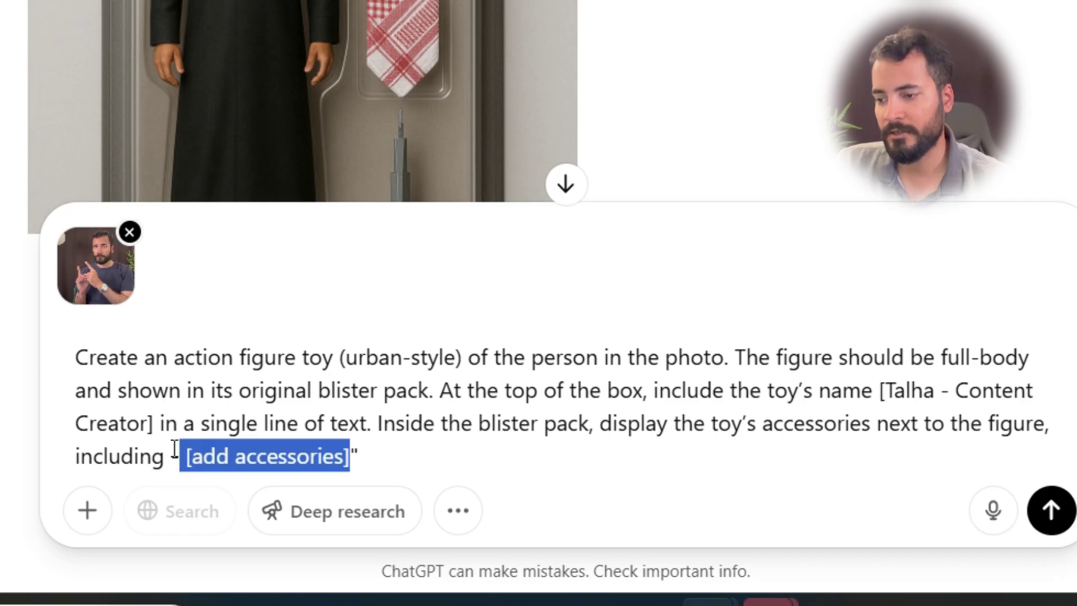
{"action": "key", "text": "BackSpace"}
{"action": "key", "text": "BackSpace"}
{"action": "key", "text": "BackSpace"}
{"action": "type", "text": "camera, "}
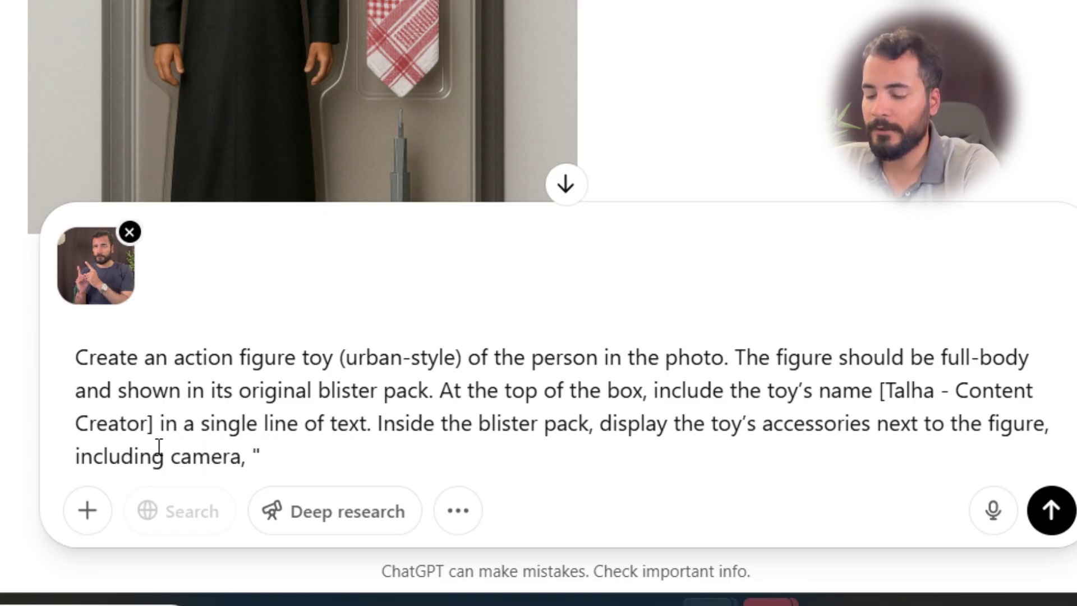
- Add "minatures of the tiktok, X and youtube icons, " to the accessories list after the camera
{"action": "type", "text": "minatires o0f"}
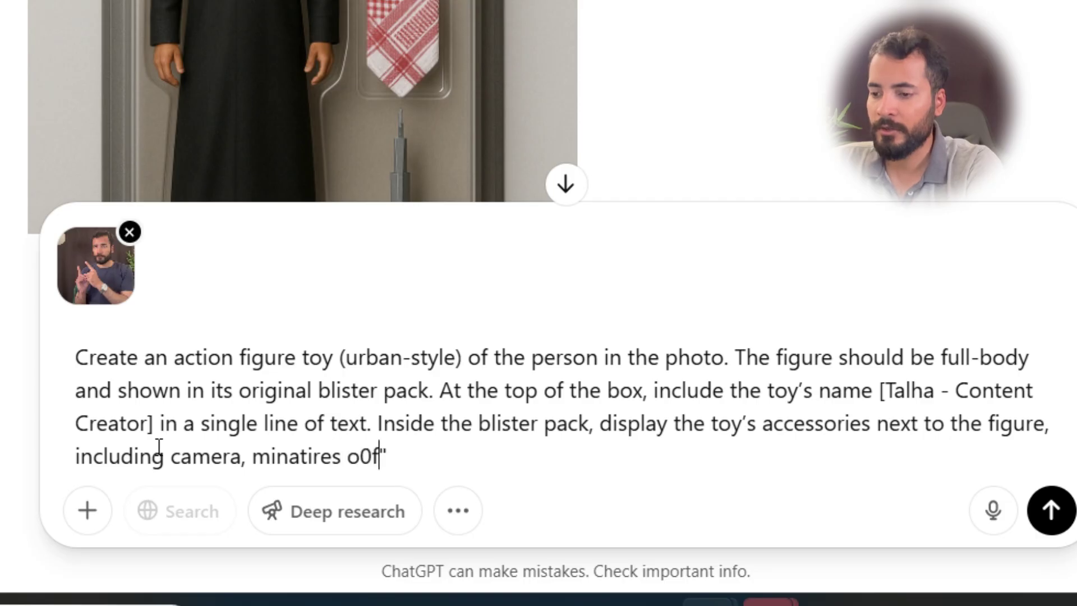
{"action": "key", "text": "BackSpace"}
{"action": "key", "text": "BackSpace"}
{"action": "key", "text": "BackSpace"}
{"action": "key", "text": "BackSpace"}
{"action": "key", "text": "BackSpace"}
{"action": "key", "text": "BackSpace"}
{"action": "key", "text": "BackSpace"}
{"action": "key", "text": "BackSpace"}
{"action": "type", "text": "ures of the insta"}
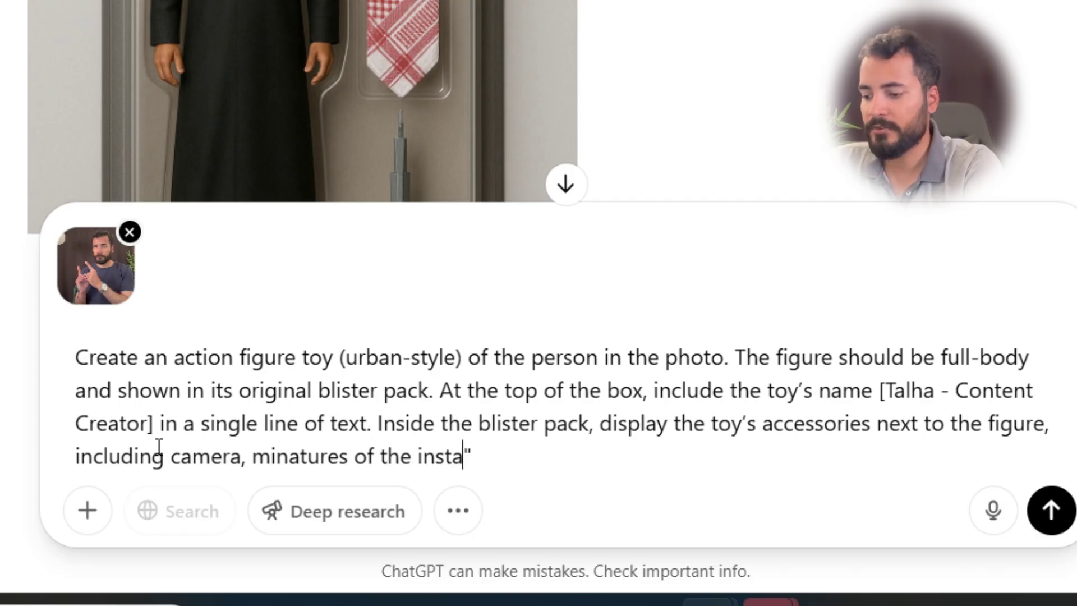
{"action": "key", "text": "BackSpace"}
{"action": "key", "text": "BackSpace"}
{"action": "key", "text": "BackSpace"}
{"action": "key", "text": "BackSpace"}
{"action": "key", "text": "BackSpace"}
{"action": "type", "text": "tikt"}
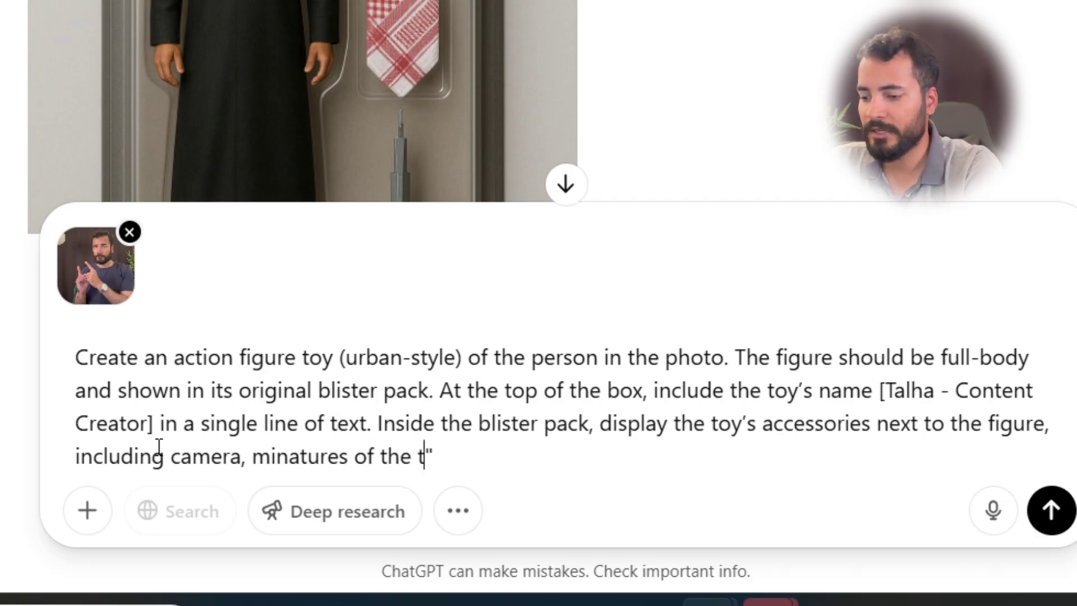
{"action": "type", "text": "ok, X a"}
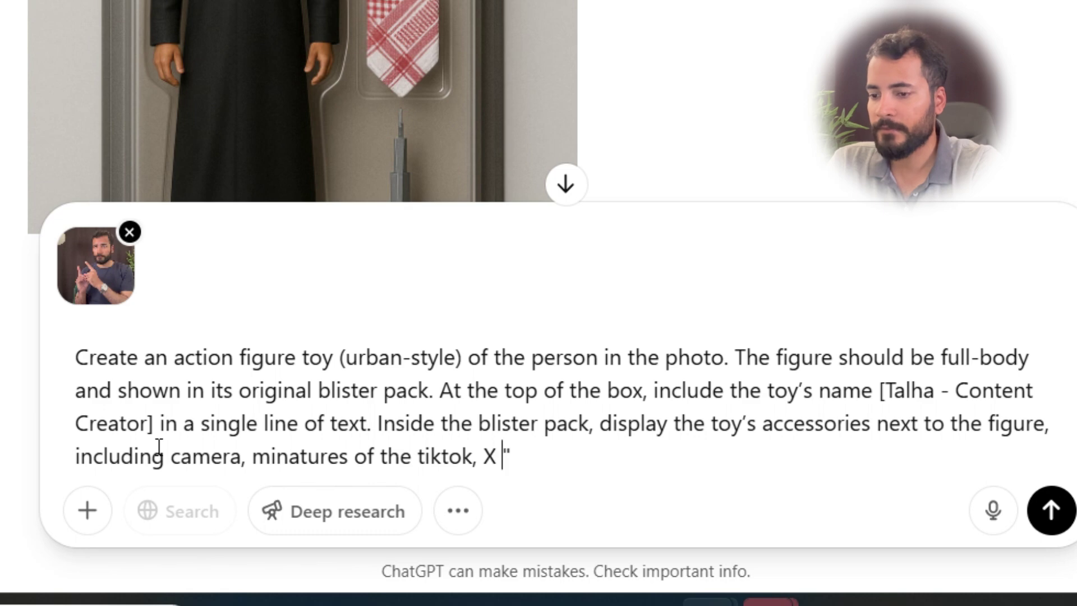
{"action": "type", "text": "nd youtube "}
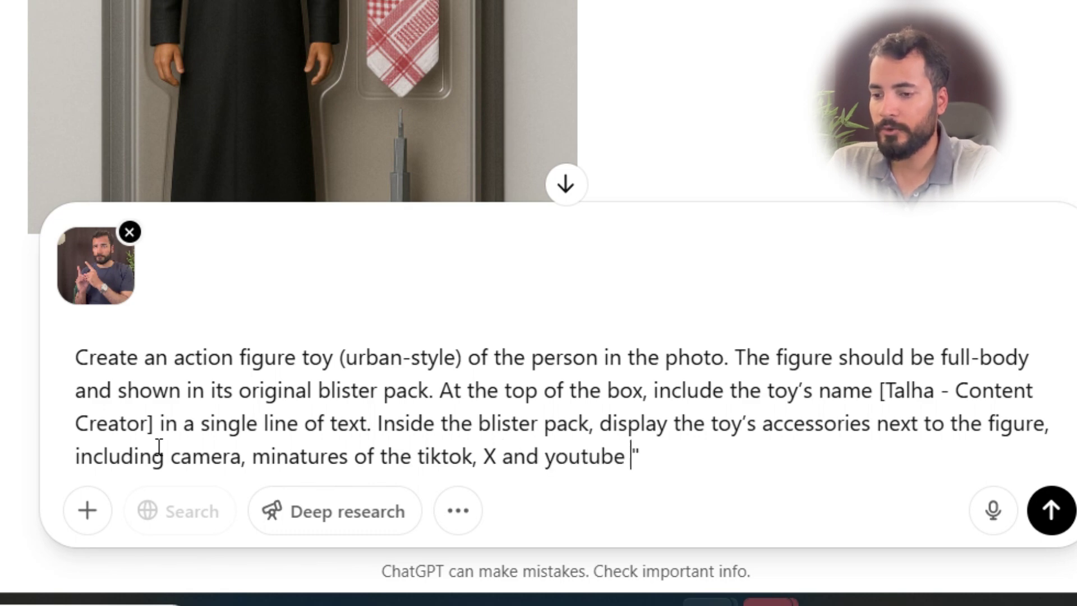
{"action": "type", "text": "icons"}
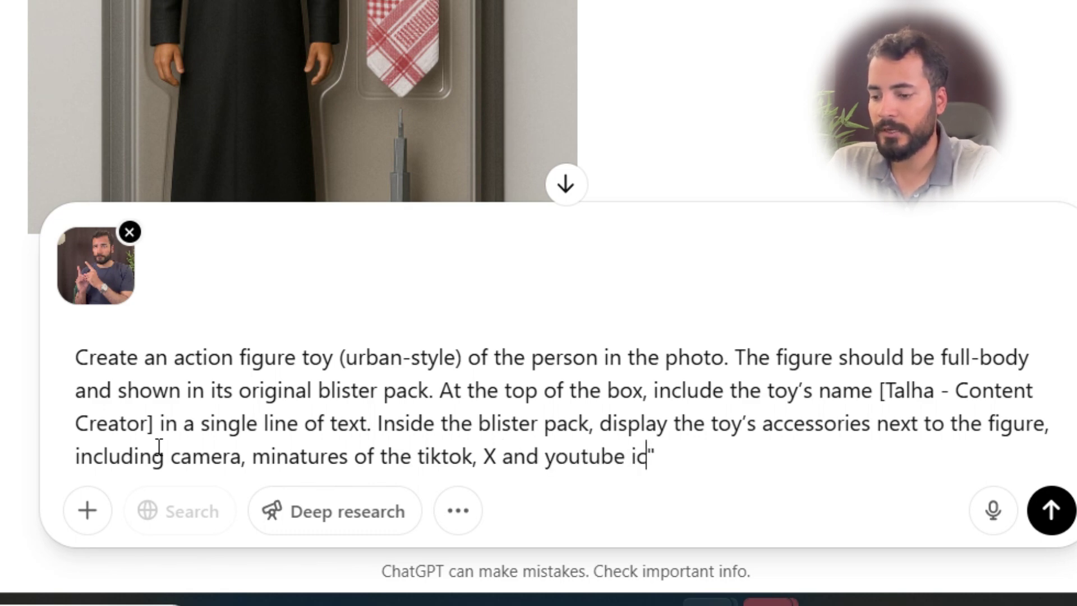
{"action": "type", "text": ", "}
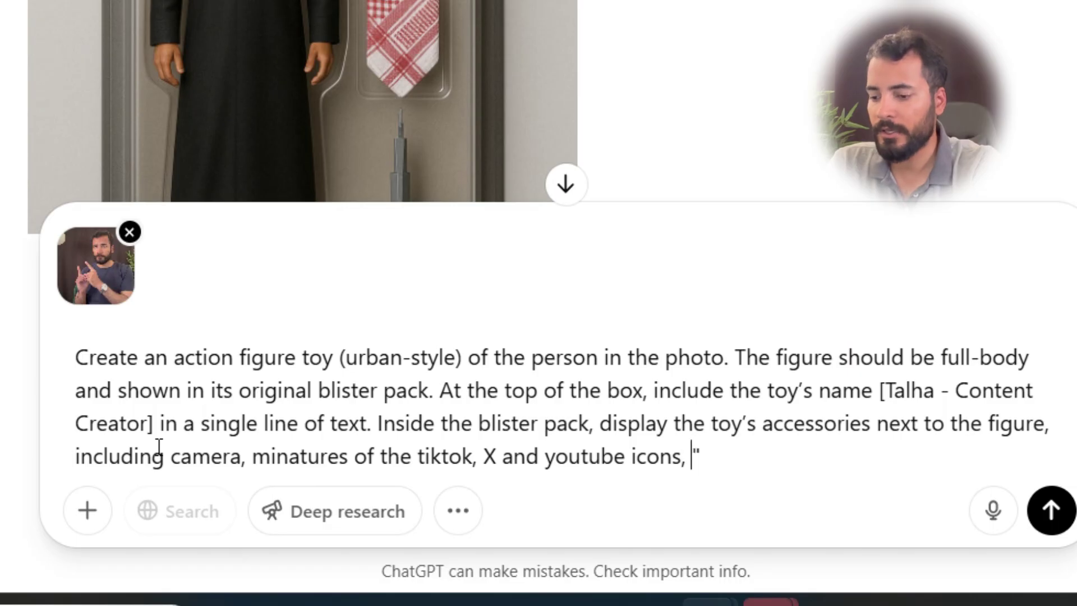
- Add "a miniature of kingdom tower in riyadh" to the end of the accessories list
{"action": "type", "text": "a miniature o"}
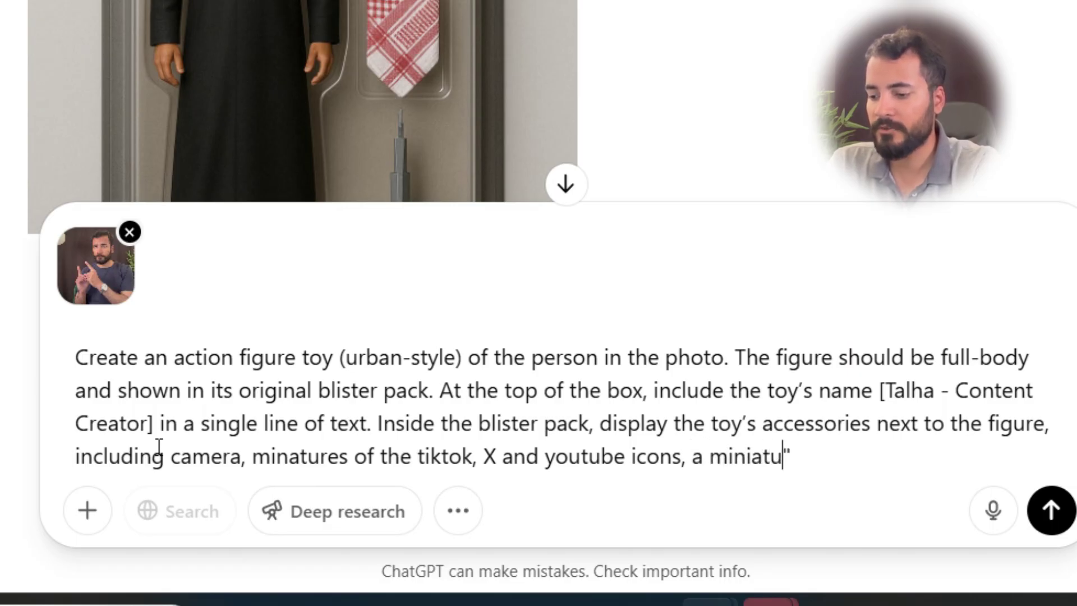
{"action": "type", "text": "f kingdom tower i"}
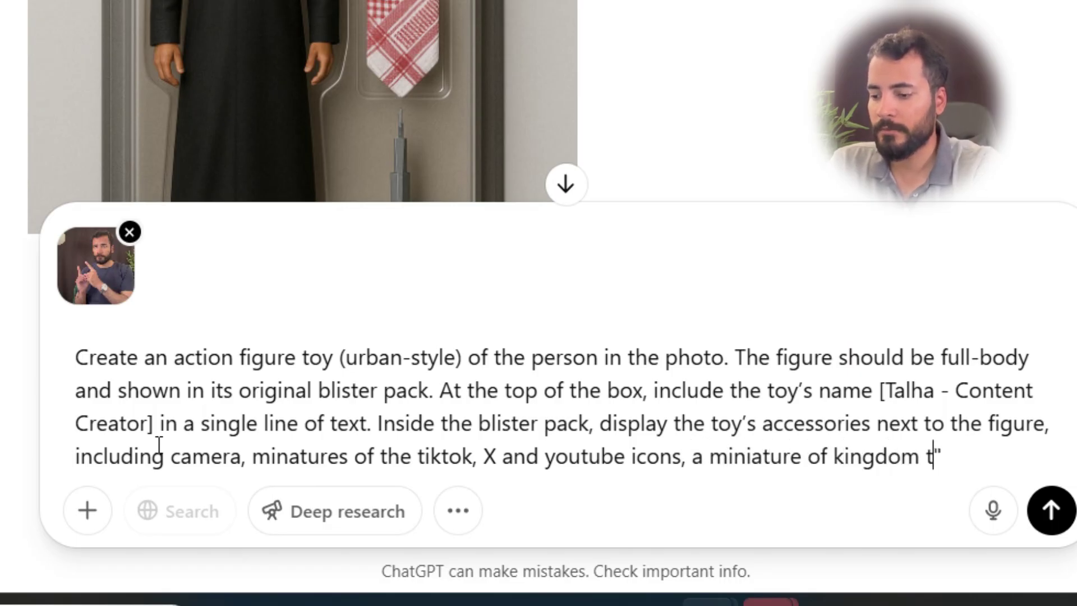
{"action": "type", "text": "n riyadh"}
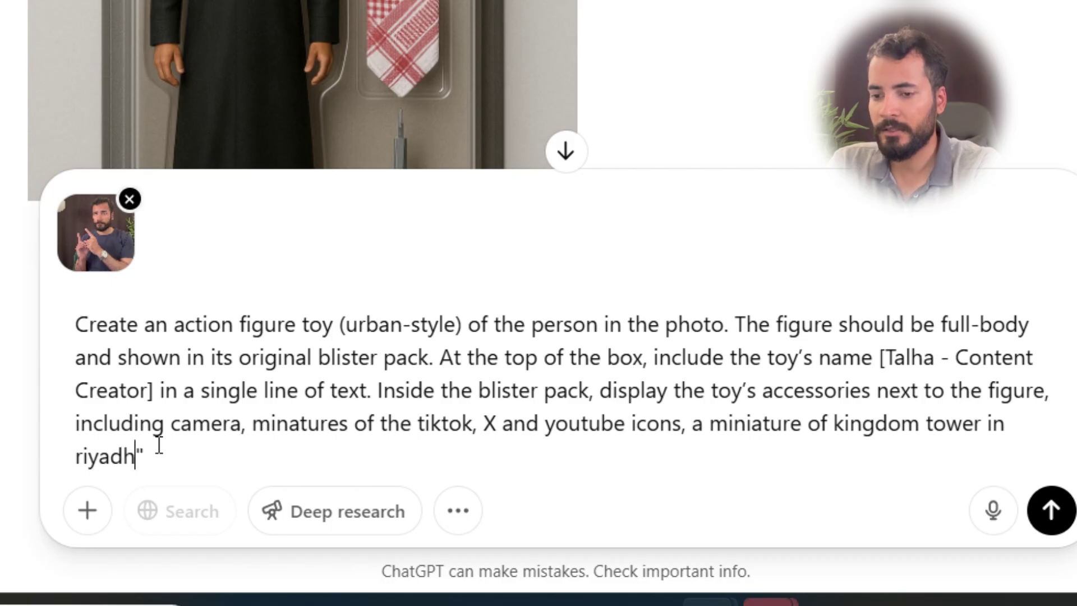
- Replace "- Content Creator" in the toy's name brackets with the person's surname
{"action": "left_click", "coordinate": [915, 359]}
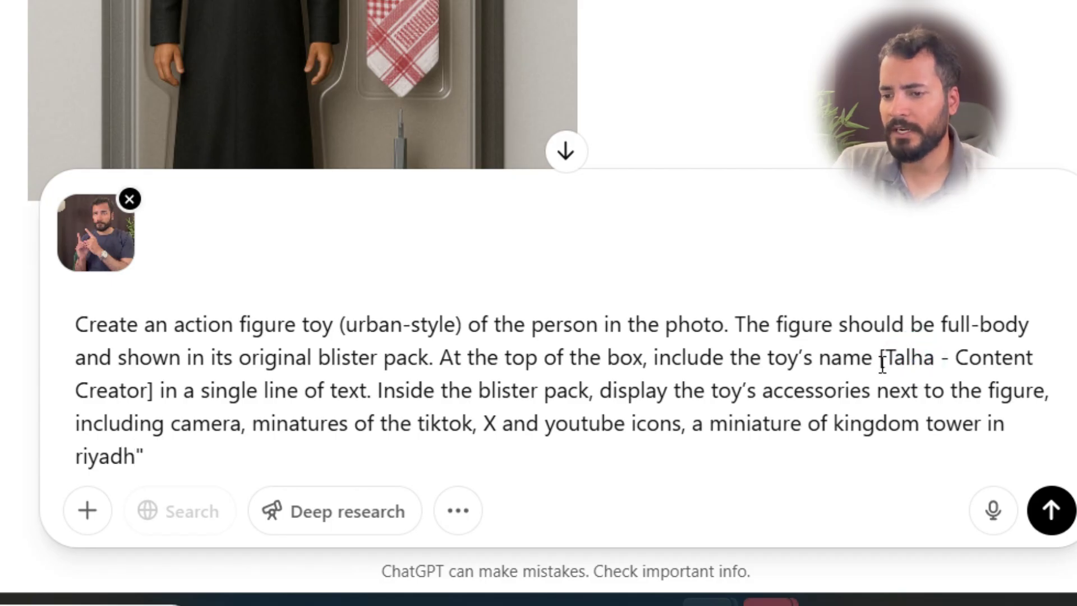
{"action": "left_click", "coordinate": [893, 358]}
{"action": "left_click_drag", "start_coordinate": [941, 357], "coordinate": [146, 395]}
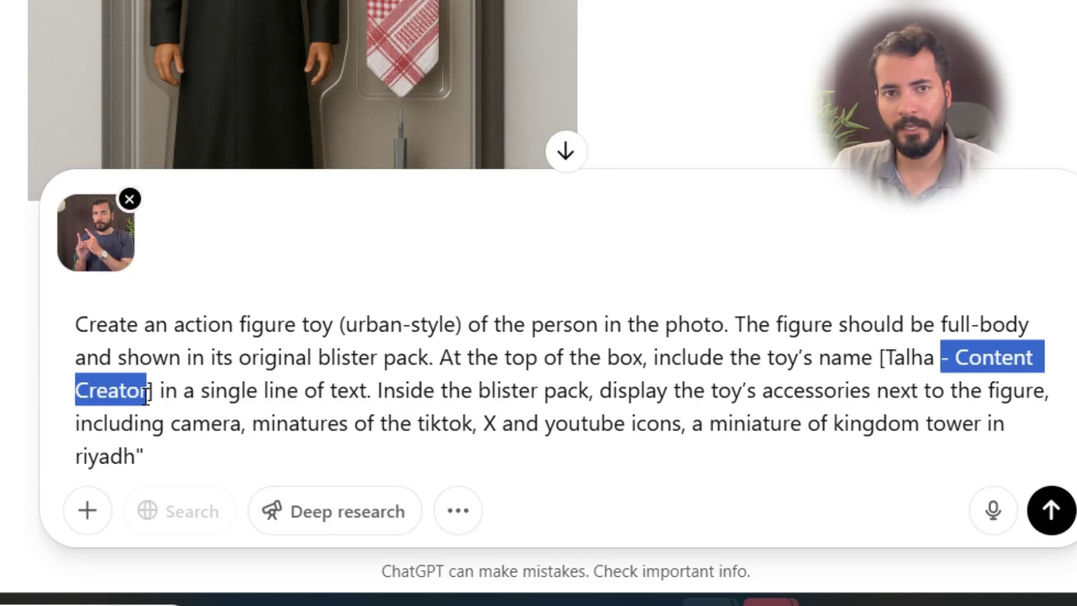
{"action": "type", "text": "Javed"}
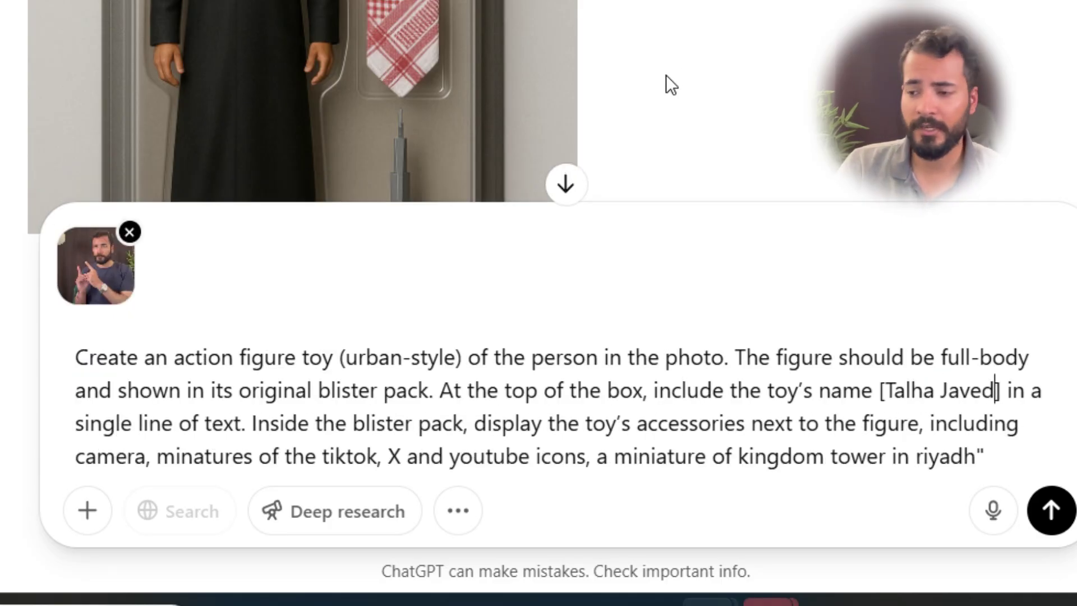
- Extend the accessories list after the kingdom tower with ", a Chnangan car key,"
{"action": "left_click", "coordinate": [978, 456]}
{"action": "type", "text": ","}
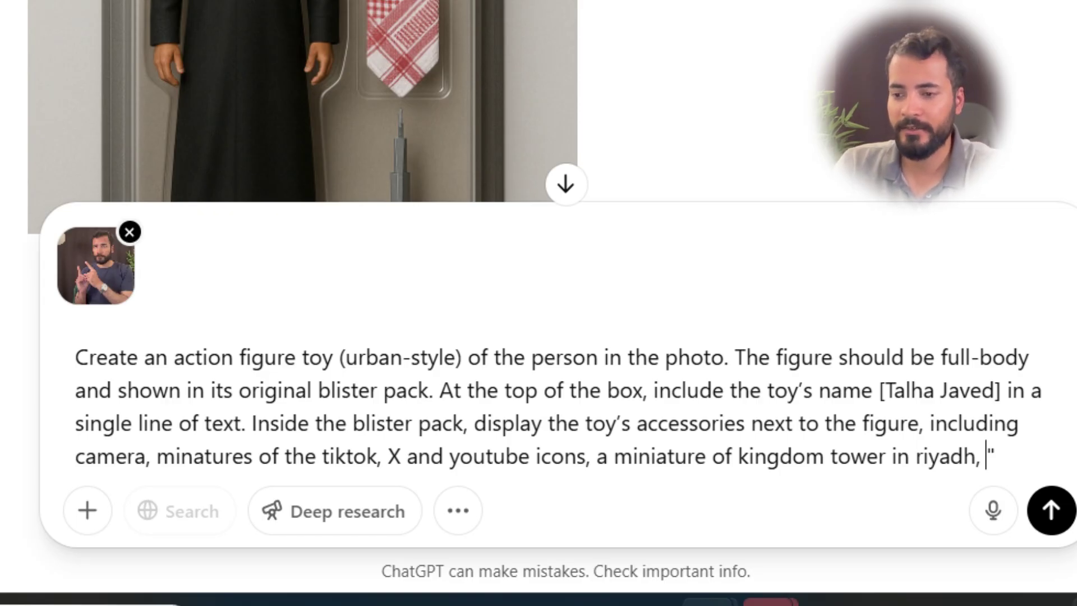
{"action": "type", "text": "a Chnagn"}
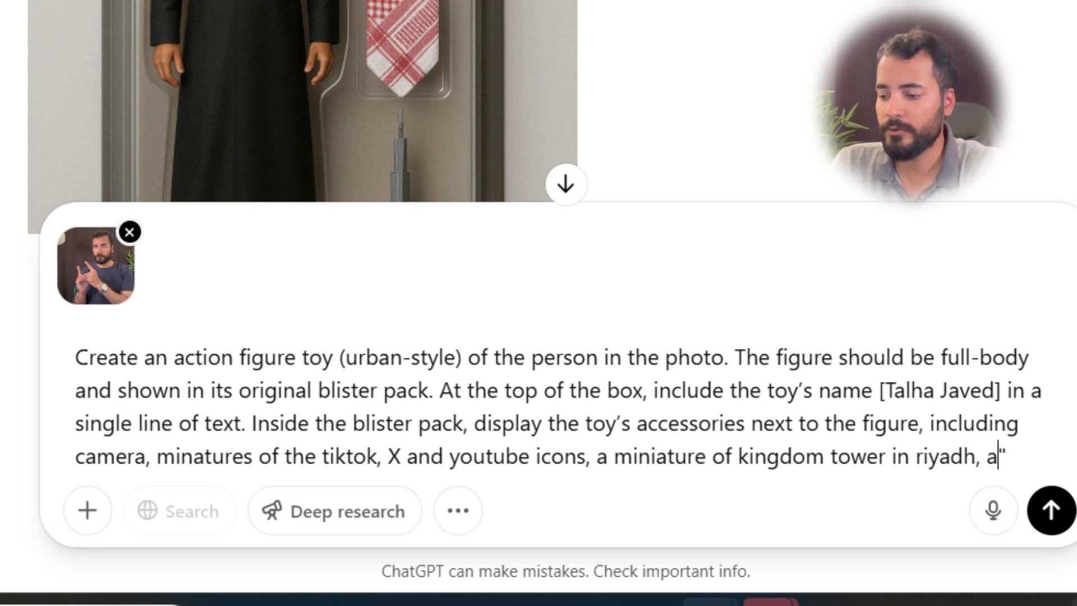
{"action": "key", "text": "BackSpace"}
{"action": "key", "text": "BackSpace"}
{"action": "type", "text": "ngan car key,"}
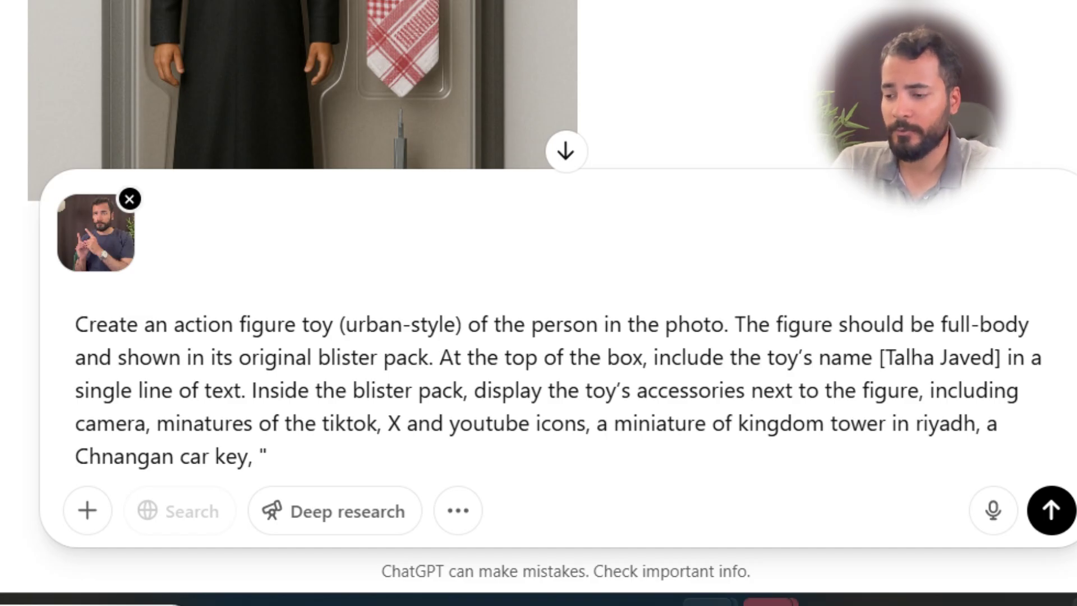
- Add "Reef Purfume" as the last accessory and end the prompt with a period after the closing quote
{"action": "type", "text": " Reef "}
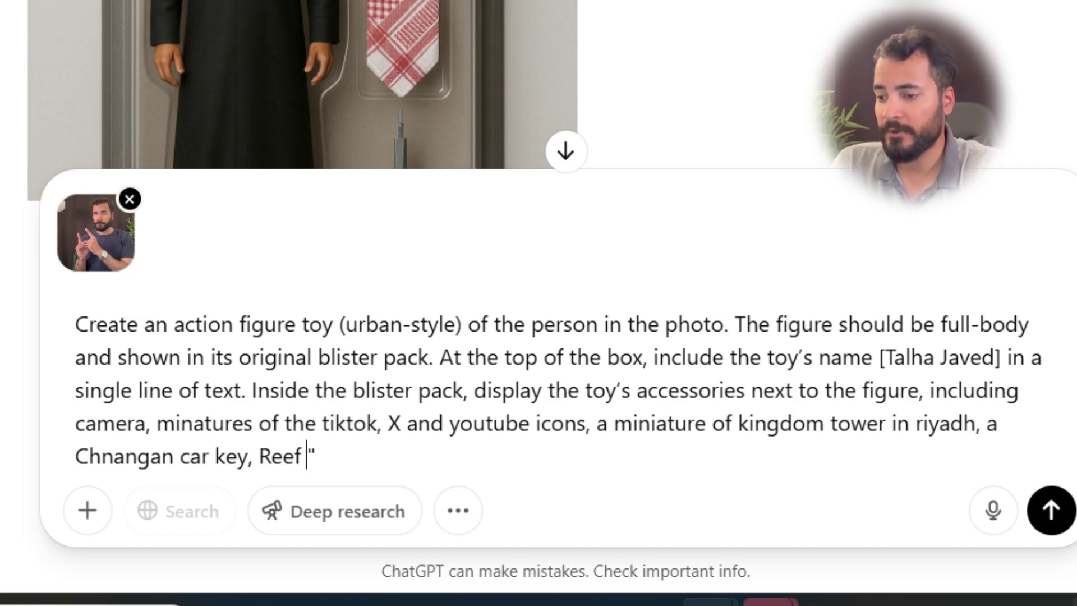
{"action": "type", "text": "Purfume"}
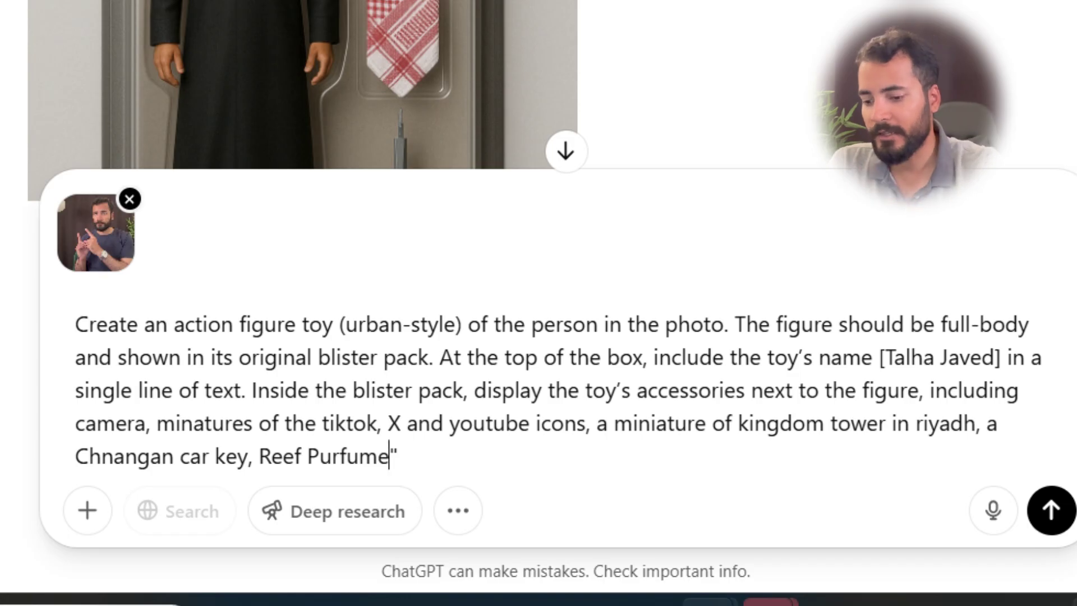
{"action": "left_click", "coordinate": [396, 456]}
{"action": "type", "text": "."}
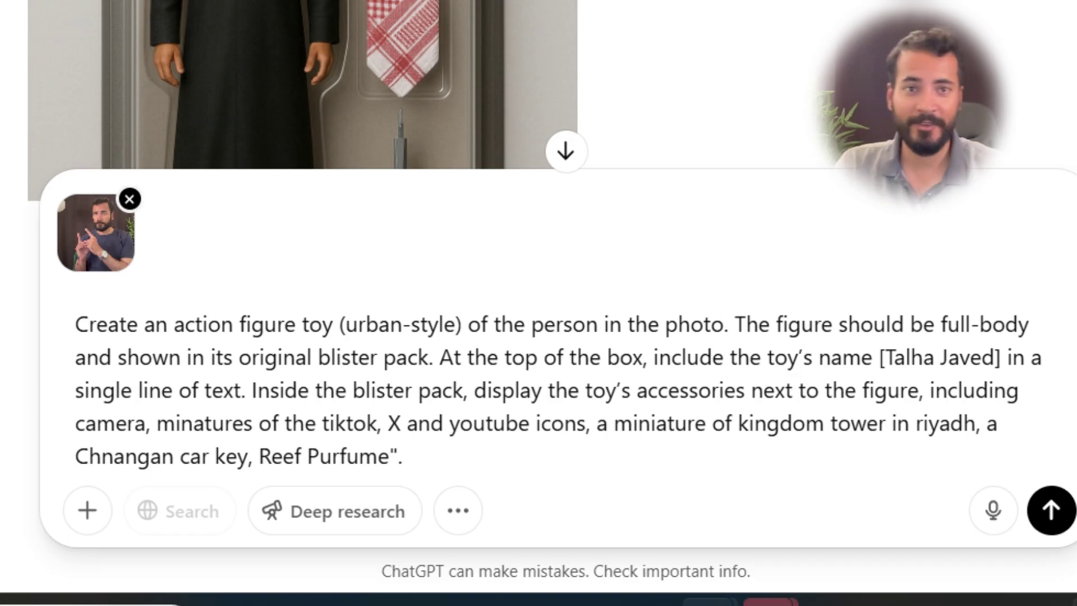
{"action": "key", "text": "ctrl+a"}
{"action": "type", "text": "c"}
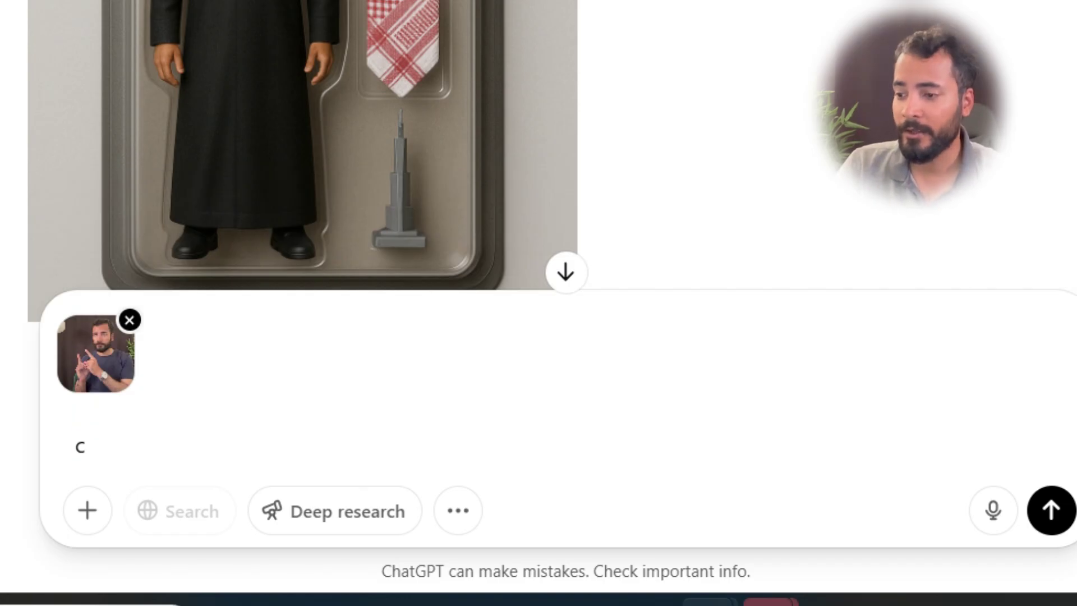
{"action": "key", "text": "ctrl+z"}
- Submit the action figure prompt together with the attached photo
{"action": "left_click", "coordinate": [1063, 527]}
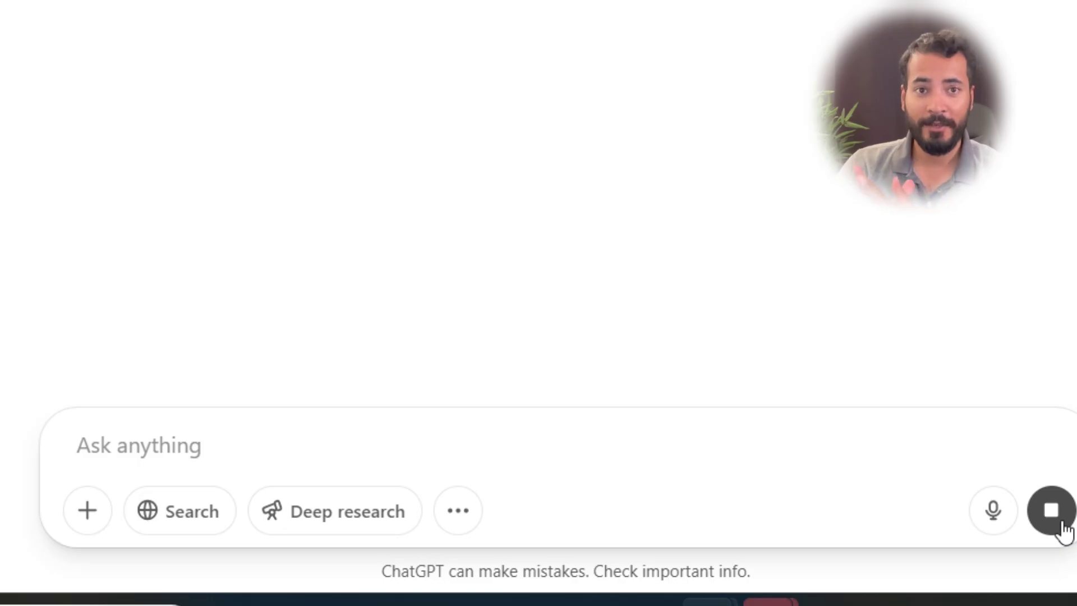
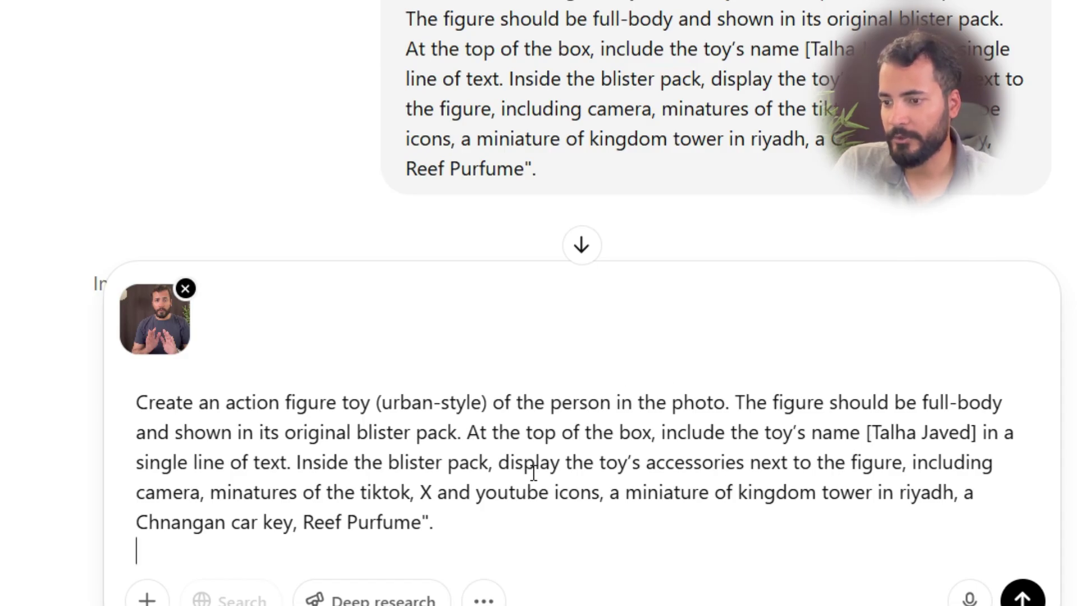
- Change the car key in the new prompt's accessories list to a car "remote"
{"action": "left_click", "coordinate": [480, 491]}
{"action": "left_click_drag", "start_coordinate": [262, 519], "coordinate": [303, 518]}
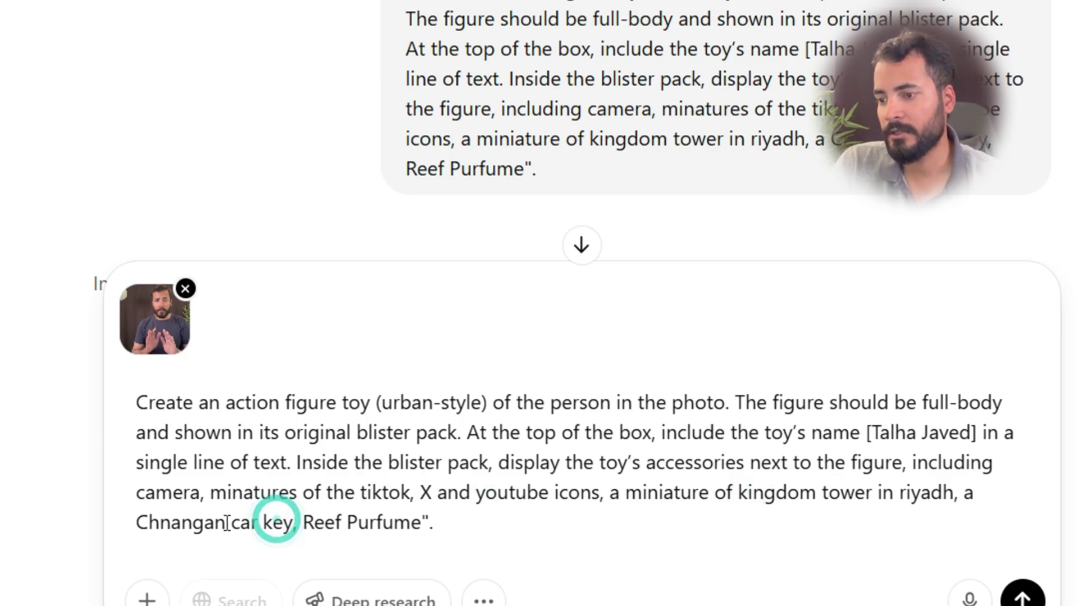
{"action": "key", "text": "BackSpace"}
{"action": "type", "text": "remote, "}
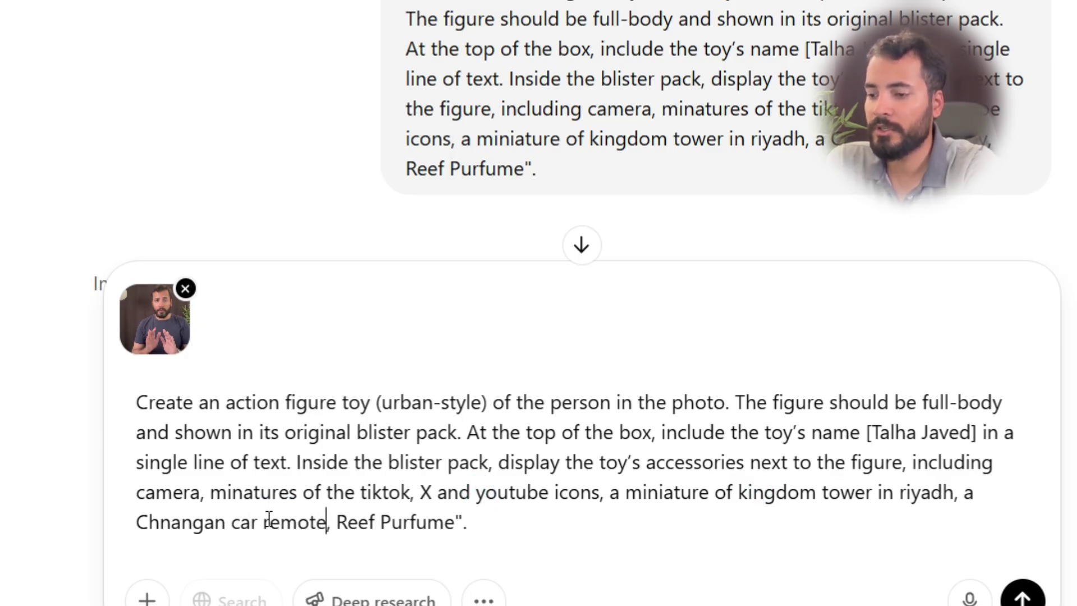
- Insert "changan eado plus 2025 car, " between the car remote and Reef Purfume in the accessories list
{"action": "type", "text": "changan e"}
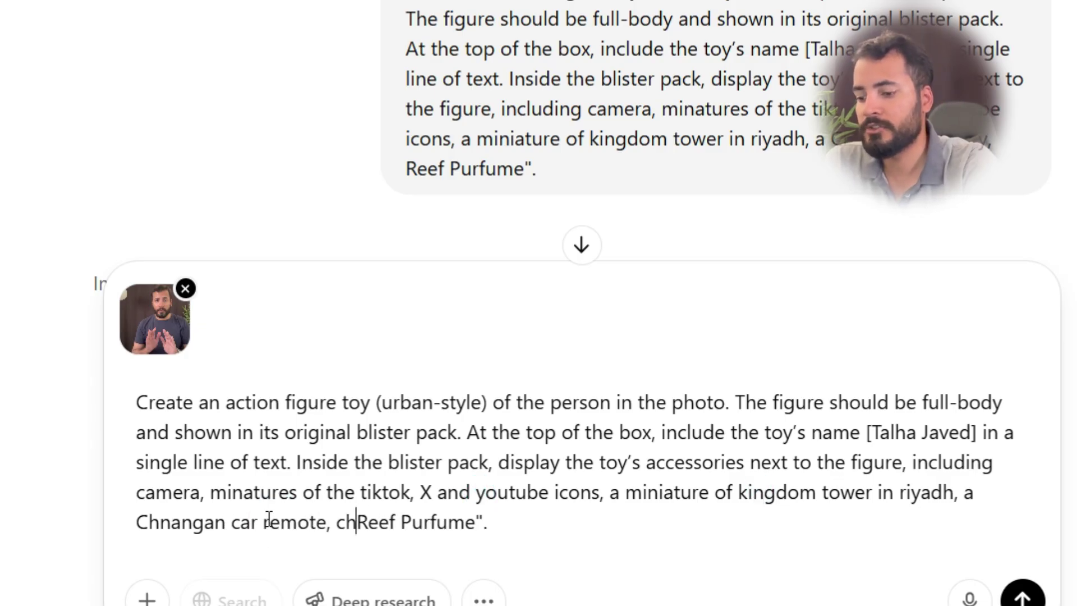
{"action": "type", "text": "ado plus "}
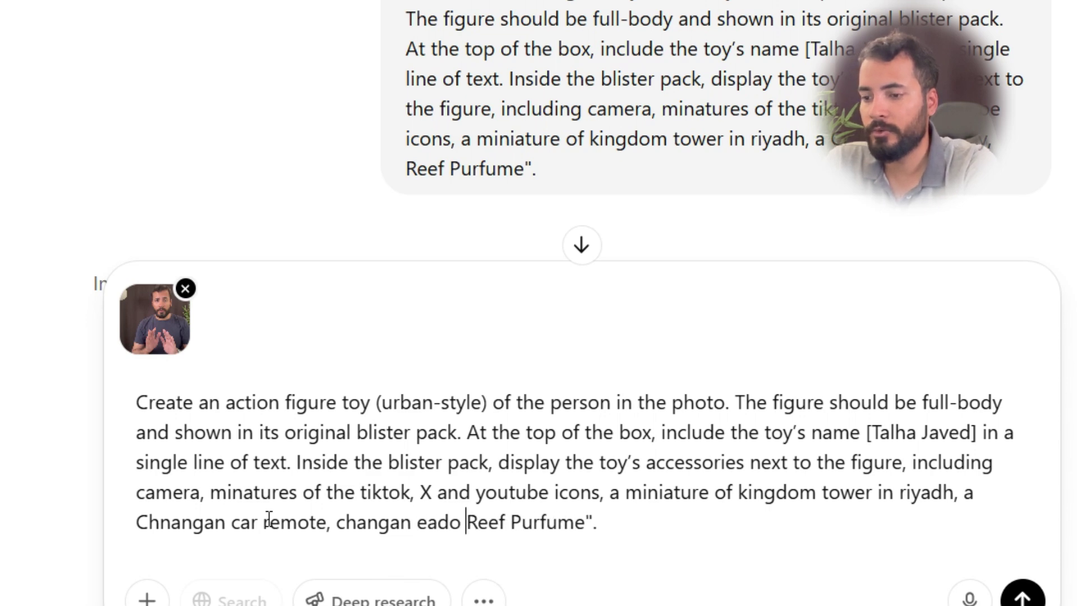
{"action": "type", "text": "2025 ca"}
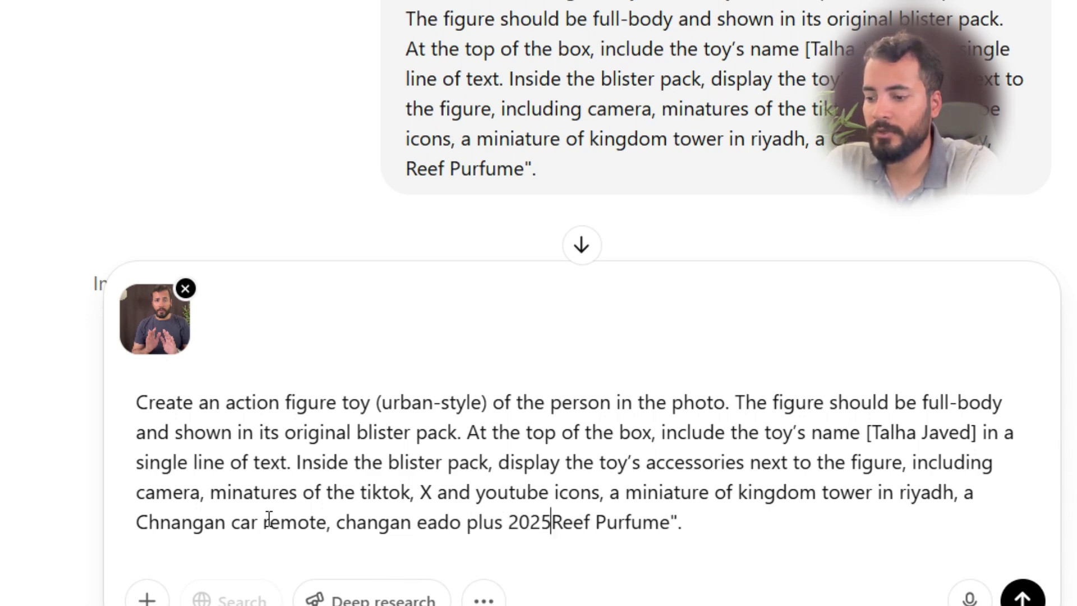
{"action": "type", "text": "r,"}
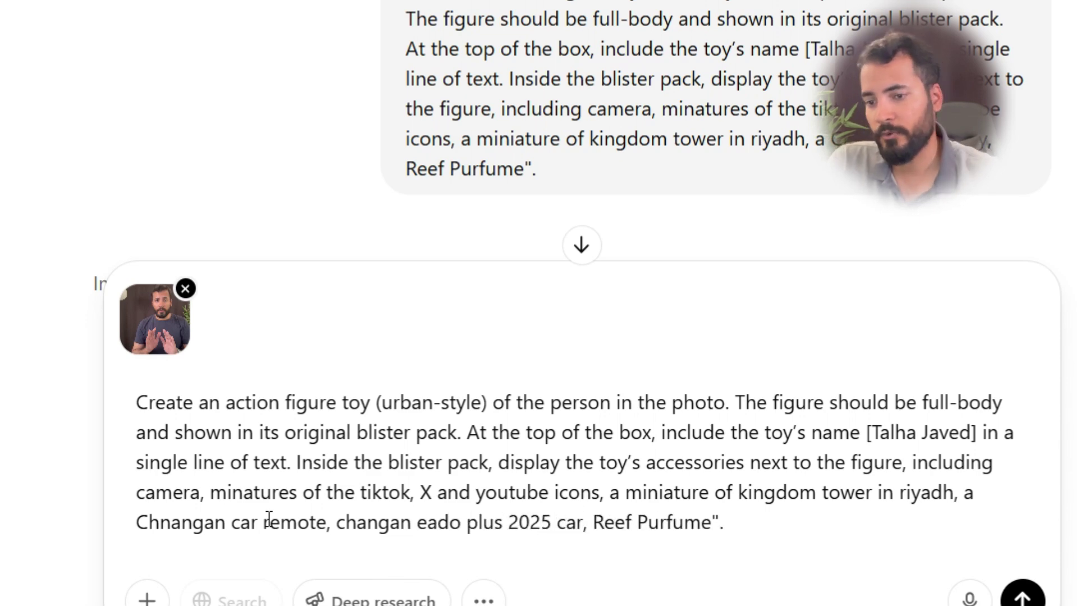
- Insert "and in semi formal clothes" after "full-body" in the description of the figure
{"action": "left_click", "coordinate": [548, 474]}
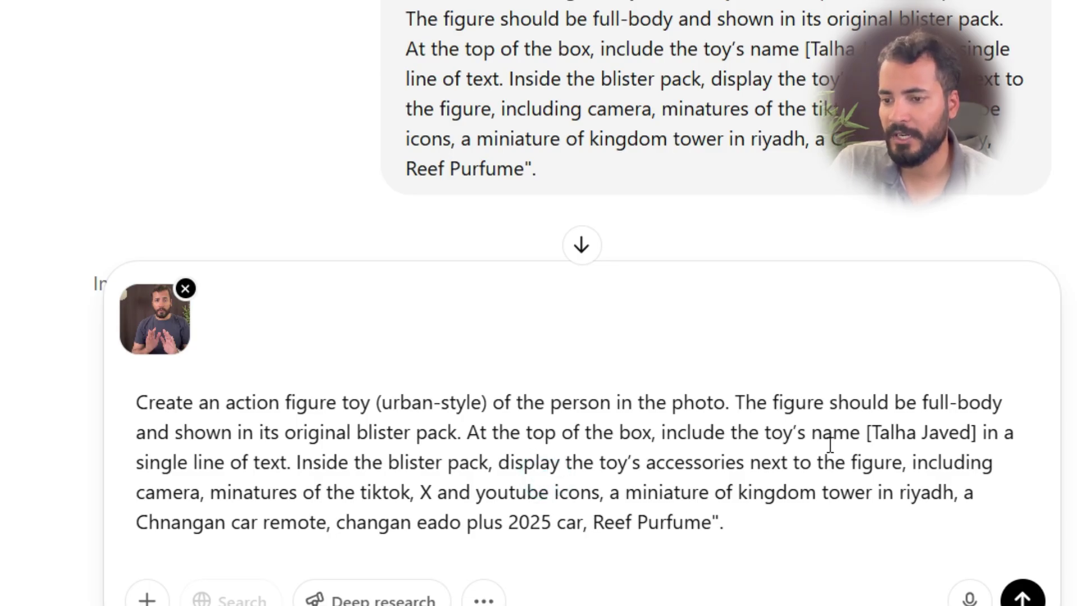
{"action": "left_click", "coordinate": [993, 402]}
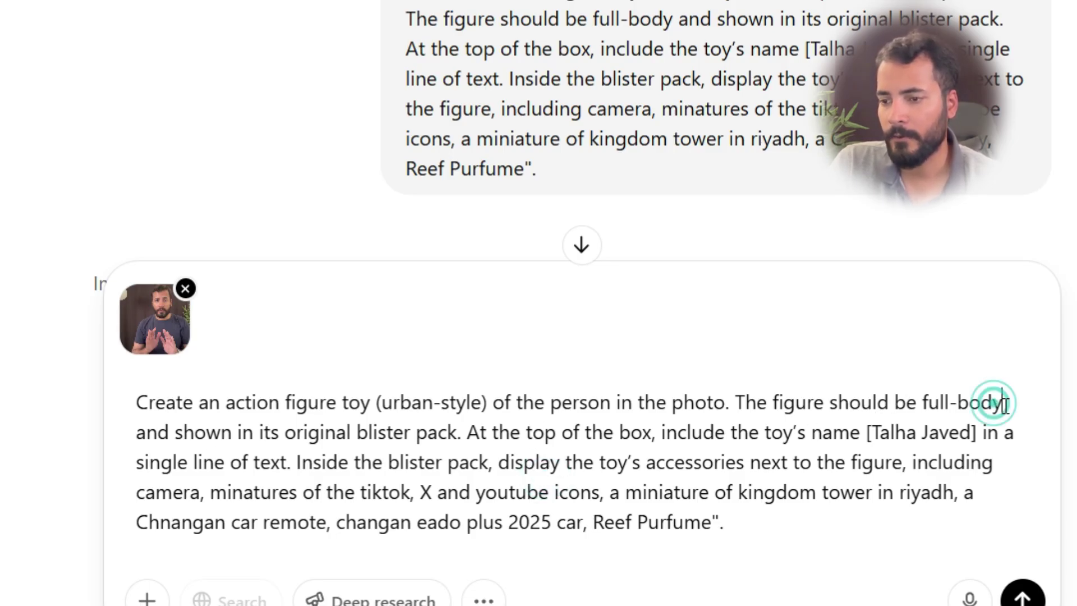
{"action": "type", "text": "and in semi for"}
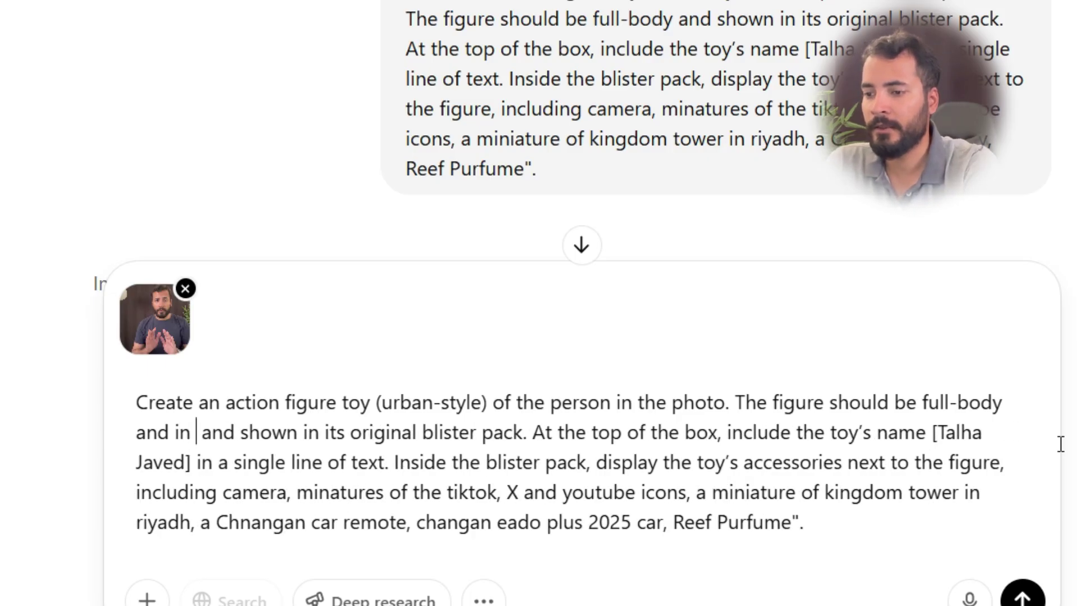
{"action": "type", "text": "mal clothes"}
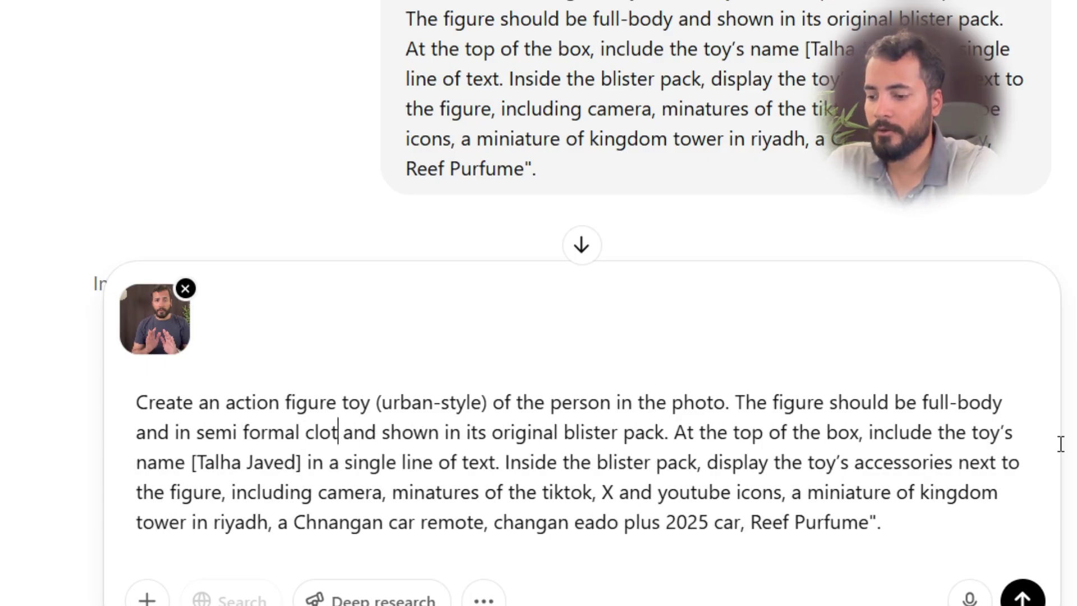
- Submit the revised prompt, with the figure in semi formal clothes, together with the attached photo
{"action": "triple_click", "coordinate": [875, 472]}
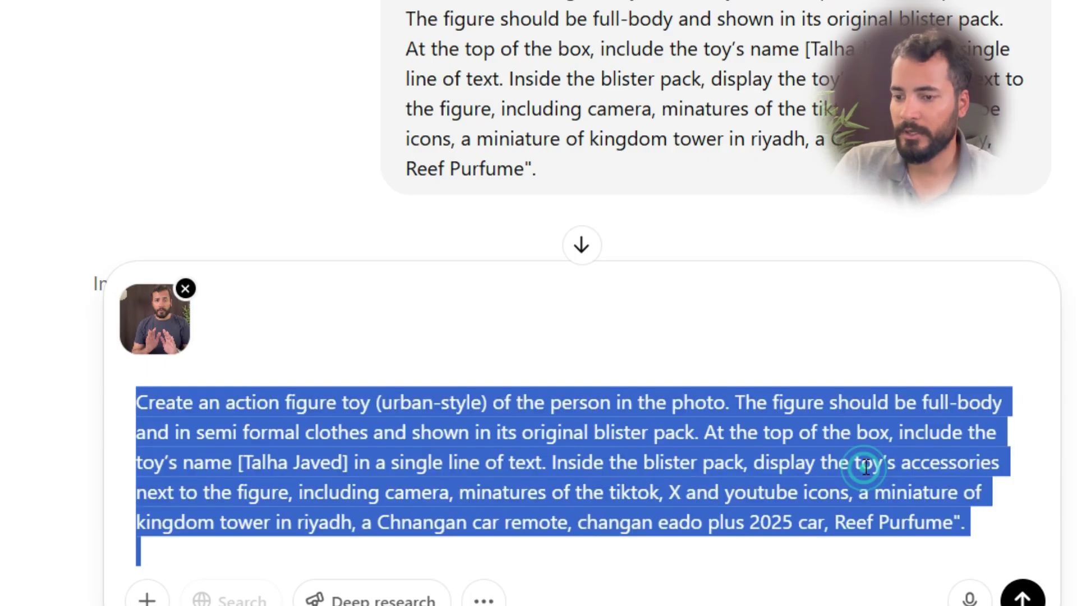
{"action": "left_click", "coordinate": [1022, 598]}
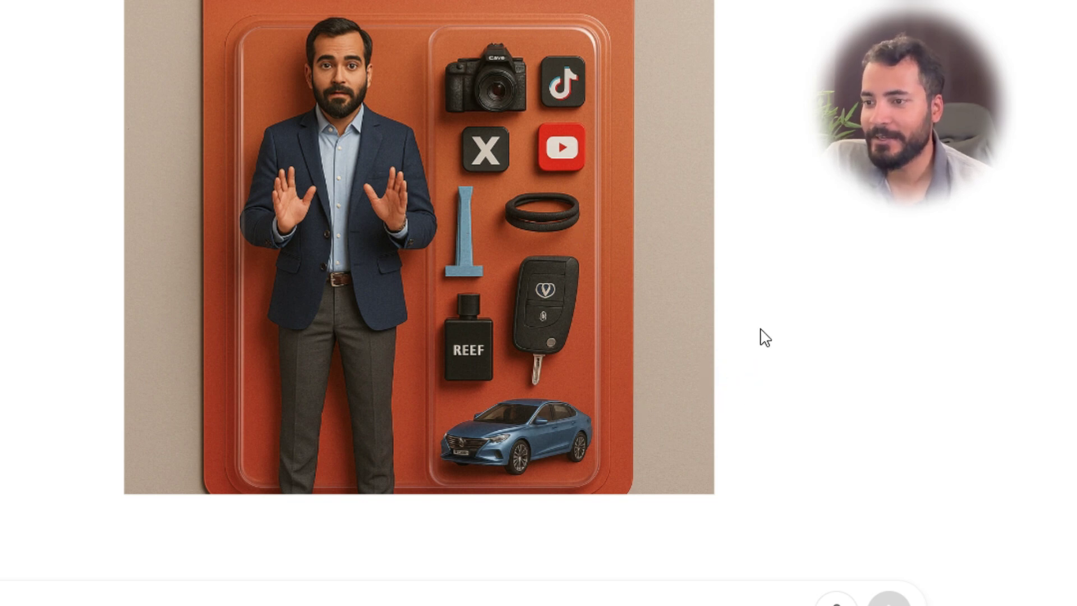
- Save the generated image of the action figure in the navy T-shirt to the computer
{"action": "right_click", "coordinate": [492, 149]}
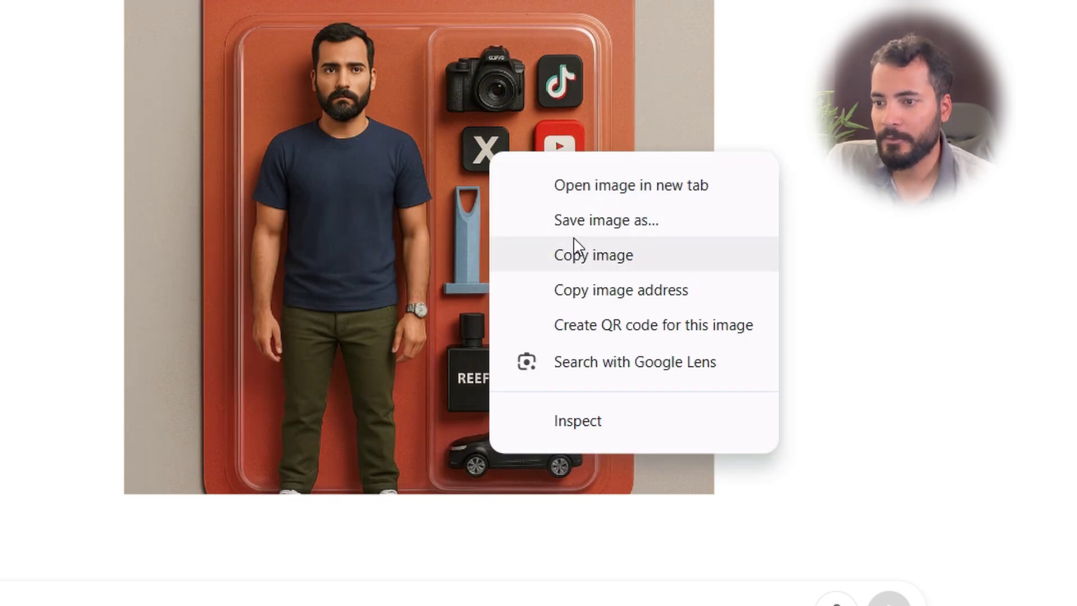
{"action": "left_click", "coordinate": [580, 224]}
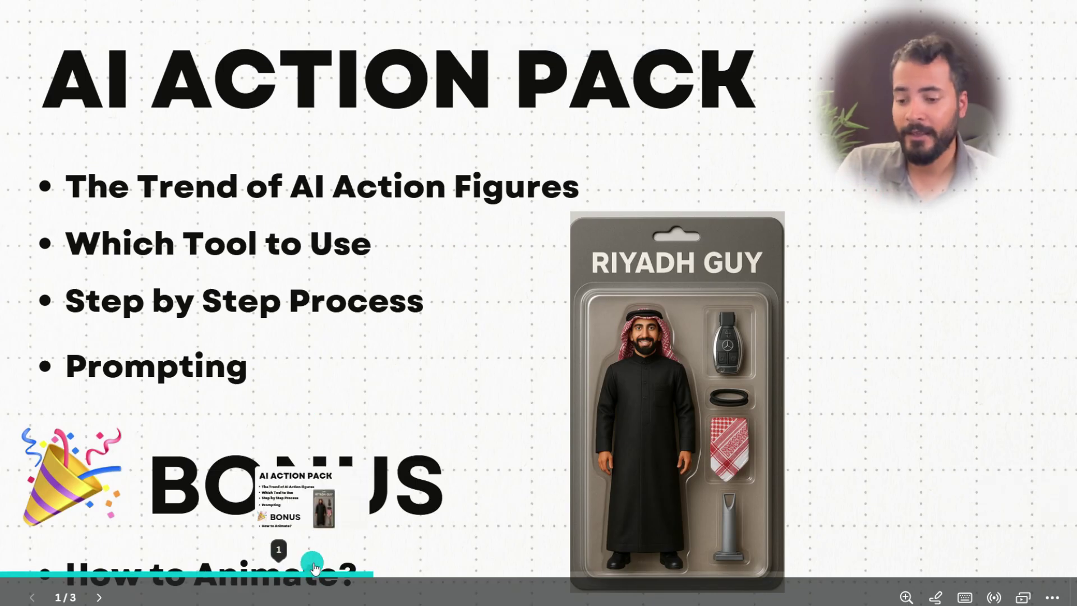
- Go to the last slide, leave the presentation and remove "Create an" so the animation prompt starts with "Action figure moves out"
{"action": "key", "text": "End"}
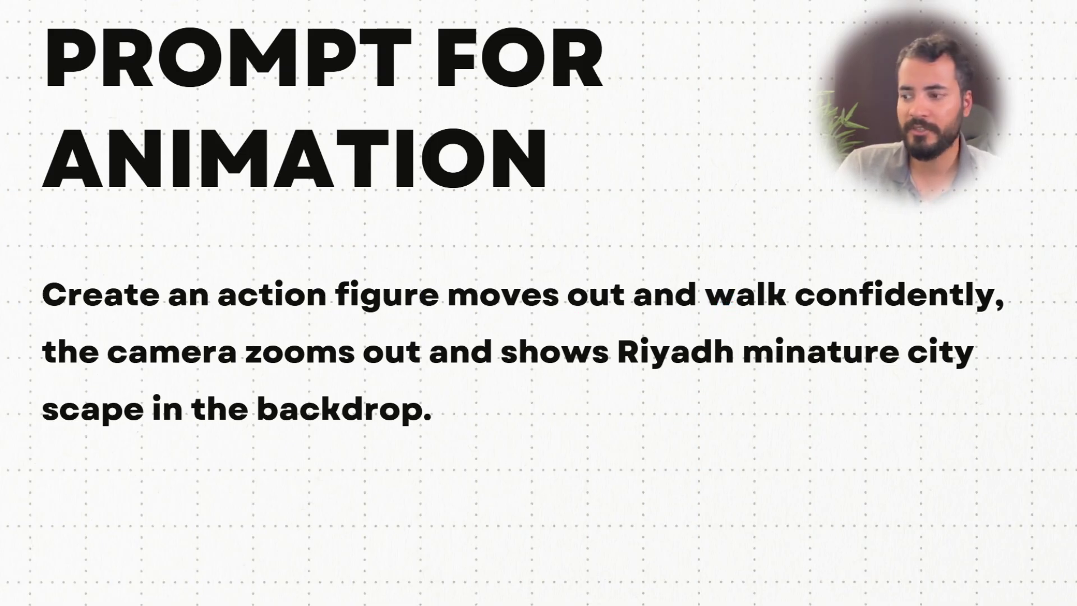
{"action": "key", "text": "Escape"}
{"action": "left_click", "coordinate": [537, 312]}
{"action": "key", "text": "ctrl+a"}
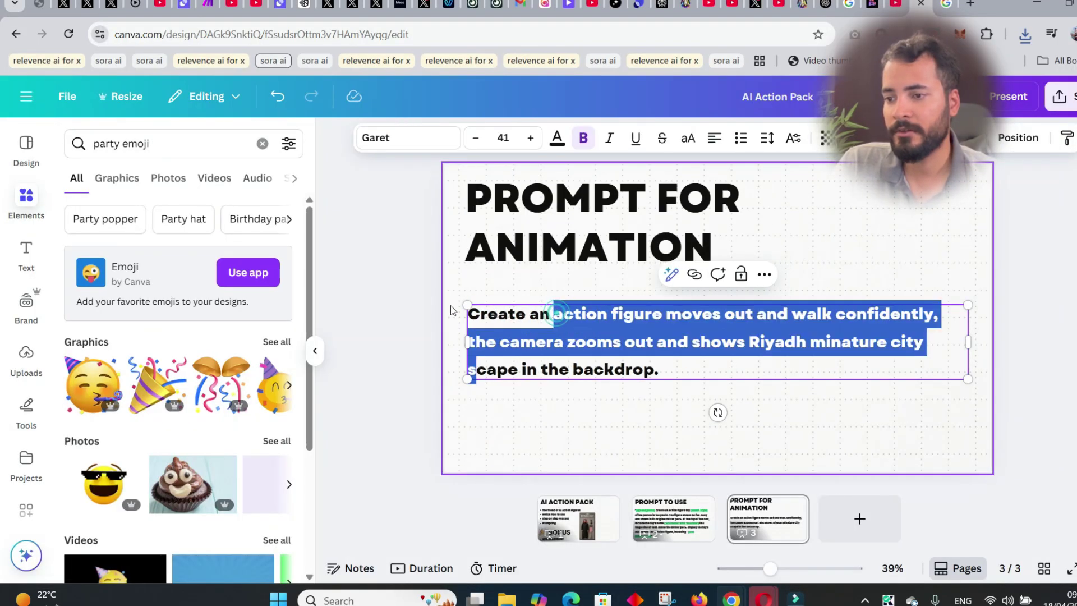
{"action": "key", "text": "ctrl+z"}
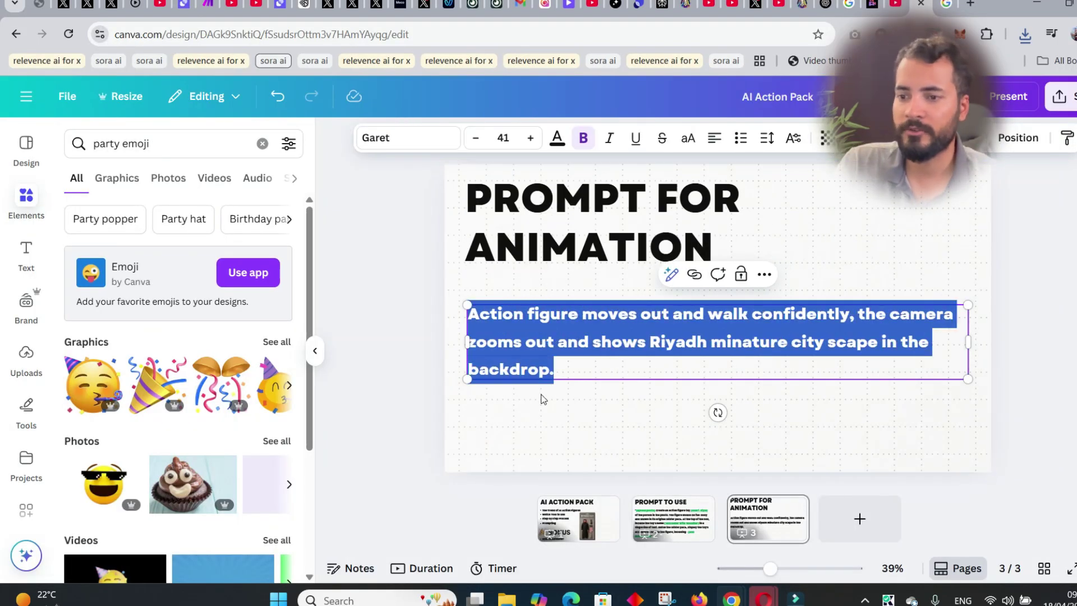
- Copy the entire animation prompt text from the slide
{"action": "key", "text": "Escape"}
{"action": "left_click_drag", "start_coordinate": [579, 347], "coordinate": [576, 346]}
{"action": "key", "text": "ctrl+a"}
{"action": "left_click", "coordinate": [610, 436]}
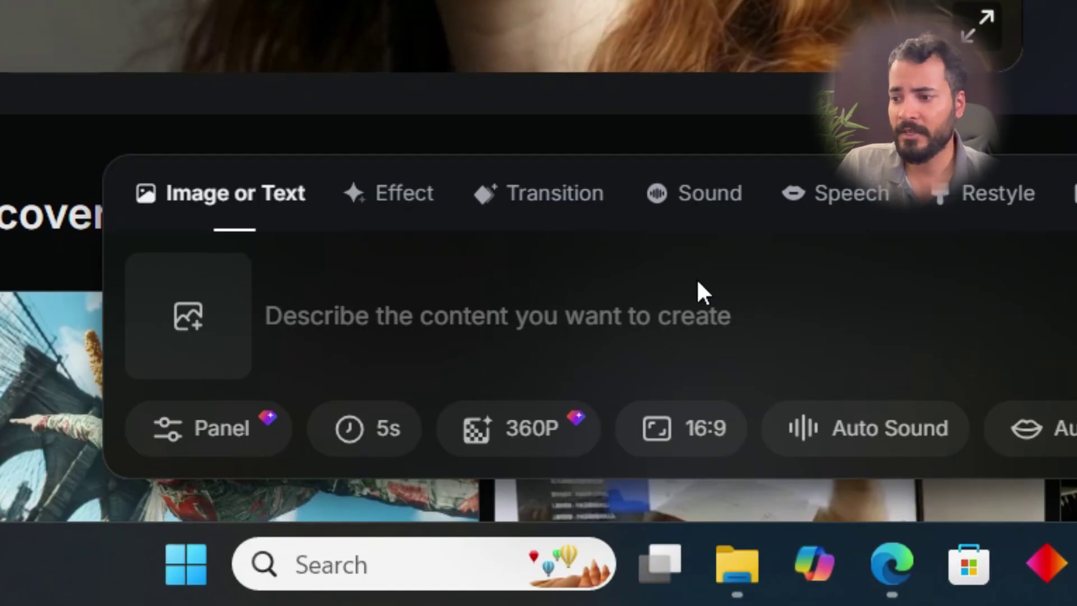
- Switch to the AI video generator, upload the saved action figure image and paste the copied animation prompt as its description
{"action": "left_click", "coordinate": [417, 346]}
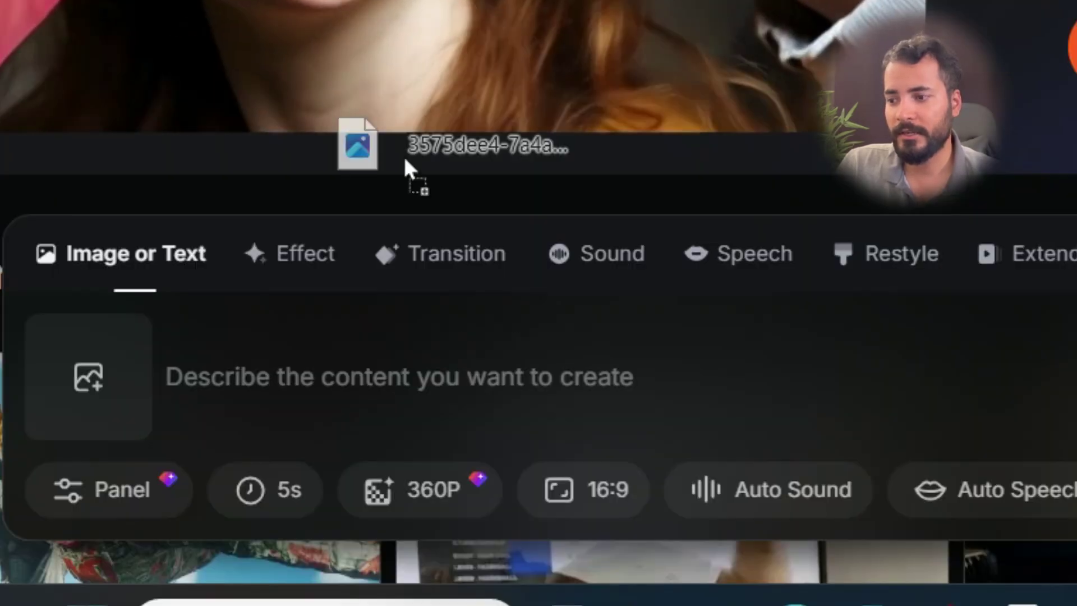
{"action": "left_click_drag", "start_coordinate": [509, 101], "coordinate": [195, 323]}
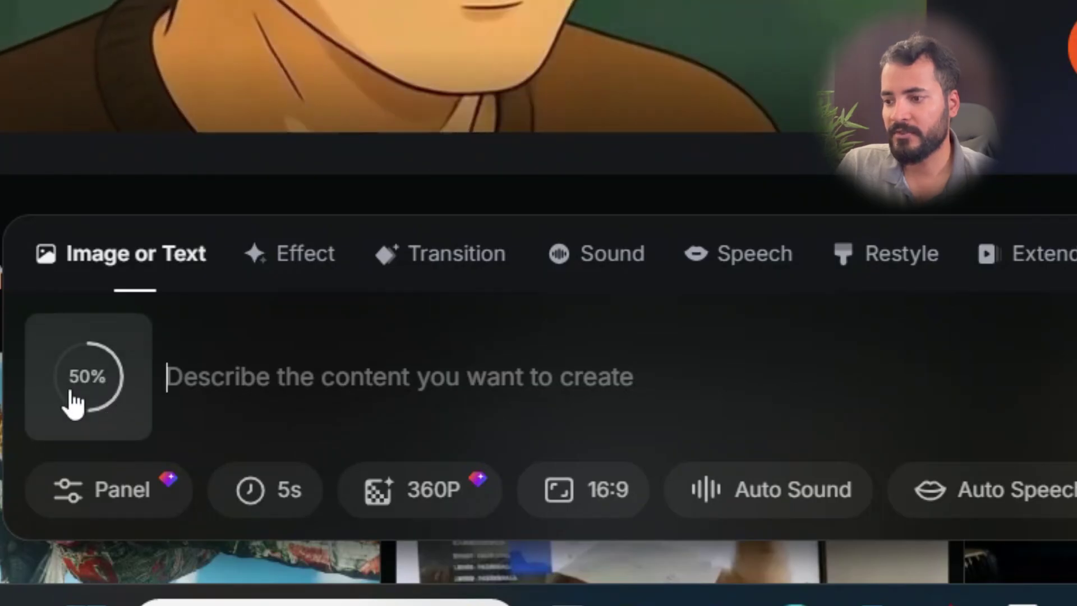
{"action": "left_click", "coordinate": [253, 375]}
{"action": "key", "text": "ctrl+v"}
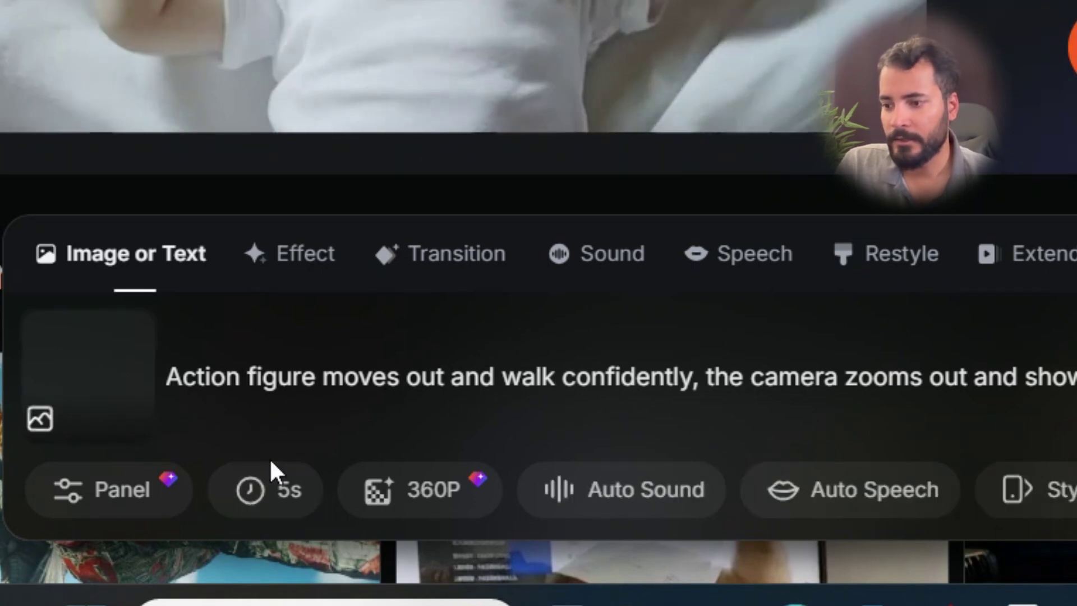
- Turn on Auto Sound for the video with the description "sound of a hustling and bustling city"
{"action": "mouse_move", "coordinate": [399, 504]}
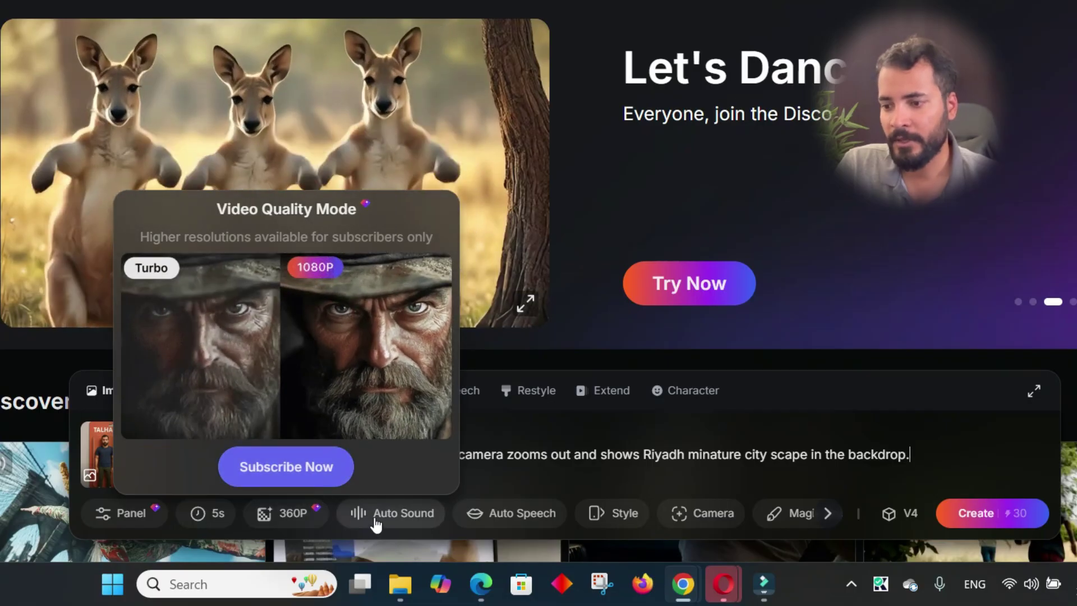
{"action": "mouse_move", "coordinate": [376, 517]}
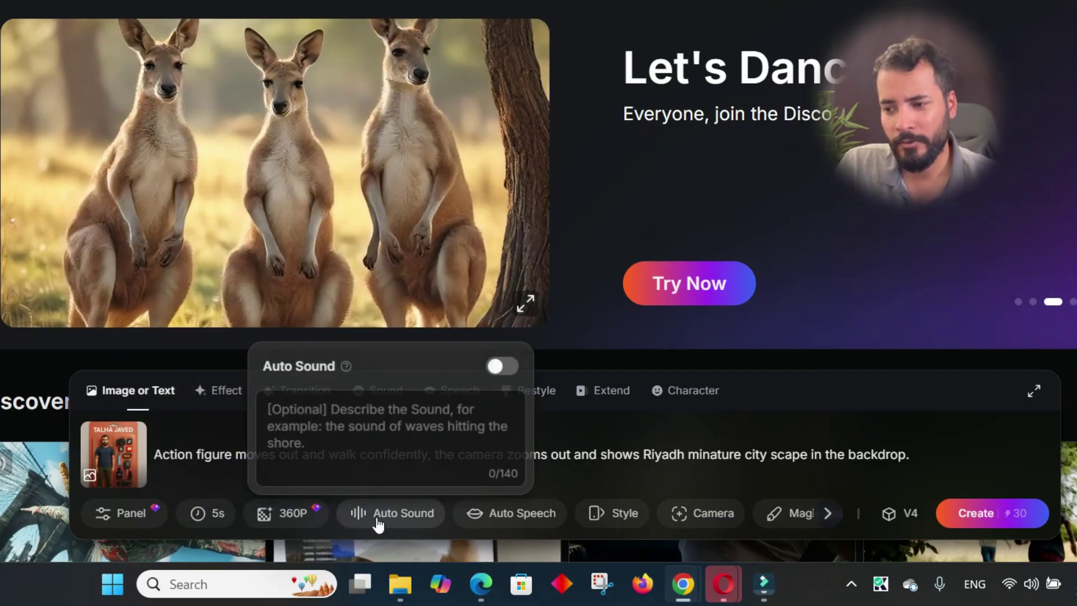
{"action": "left_click", "coordinate": [366, 429]}
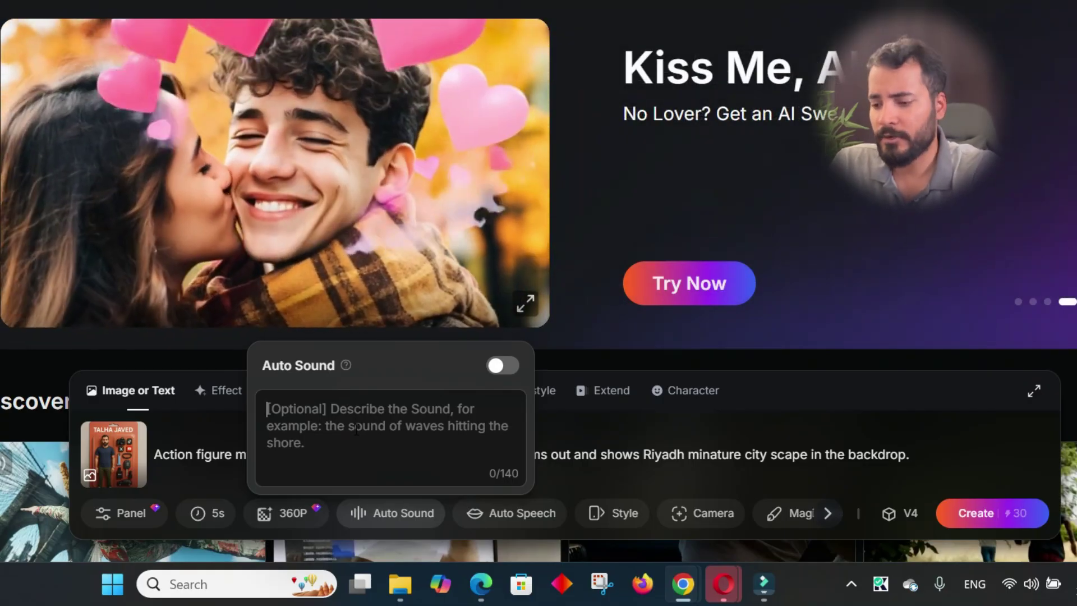
{"action": "type", "text": "sound of a hust"}
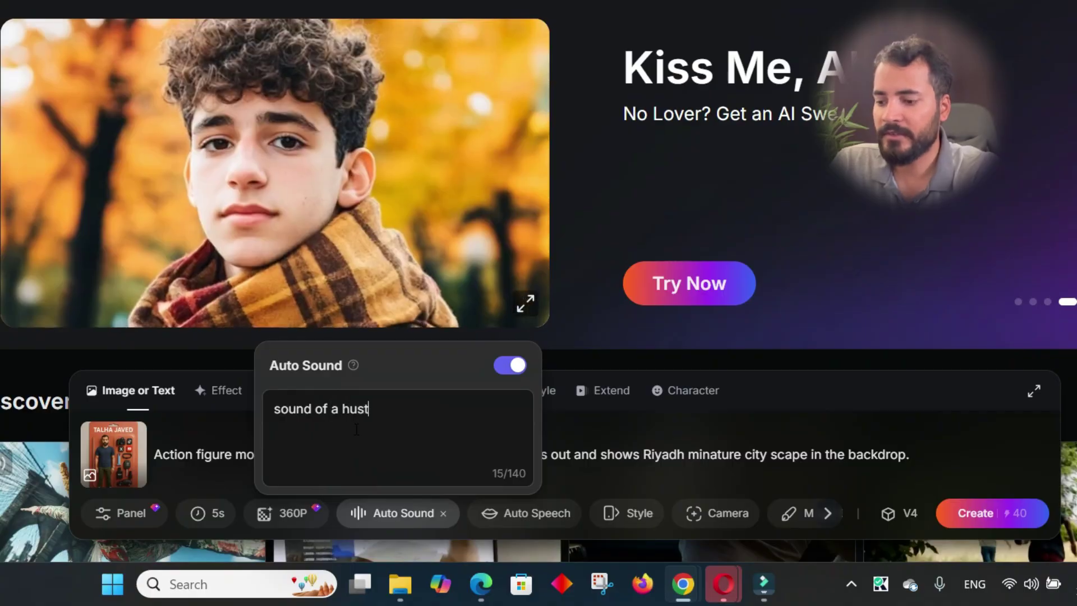
{"action": "type", "text": "ling and bustling cit"}
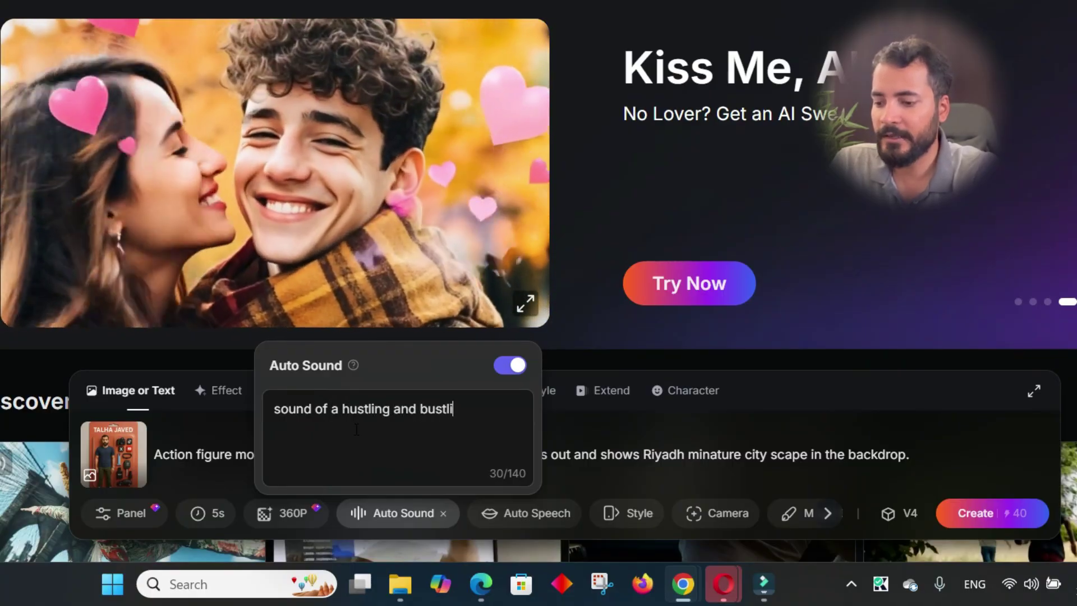
- Set the camera movement to Zoom Out and create the 5s, 360P video
{"action": "left_click", "coordinate": [739, 517]}
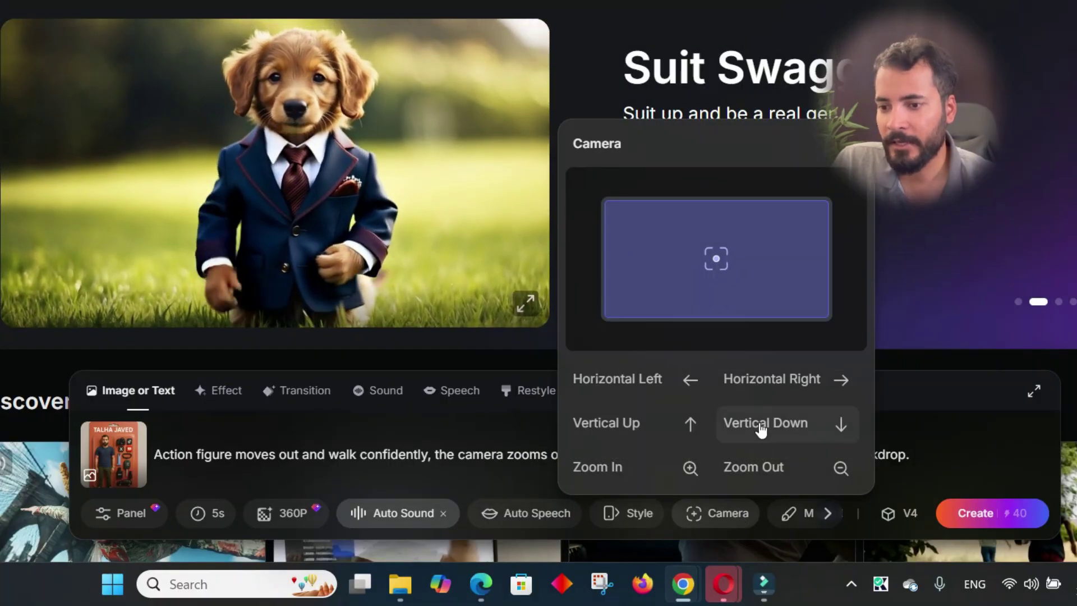
{"action": "left_click", "coordinate": [766, 466]}
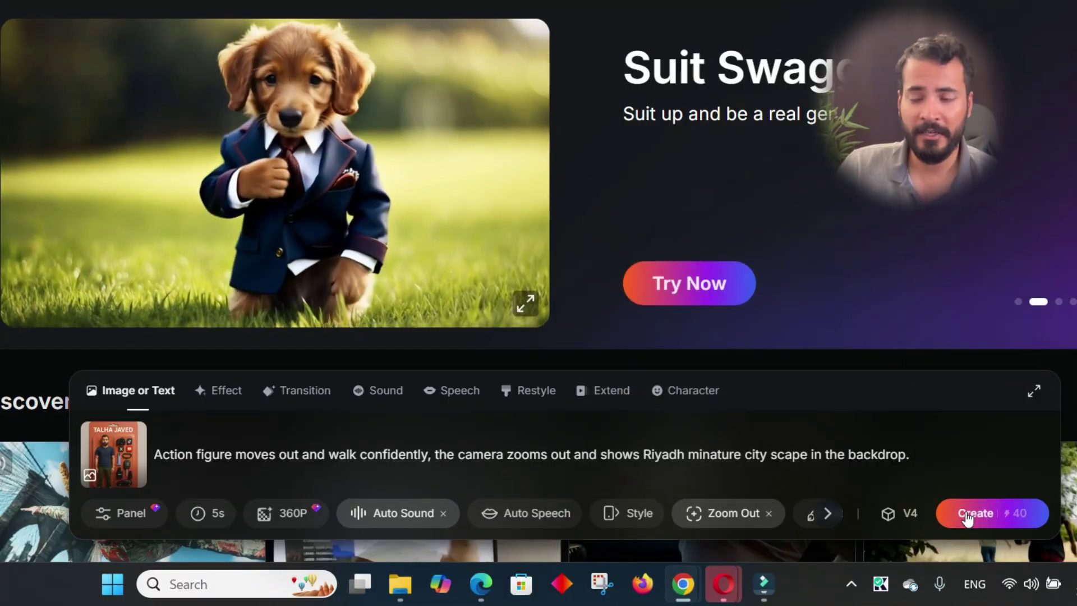
{"action": "left_click", "coordinate": [966, 519]}
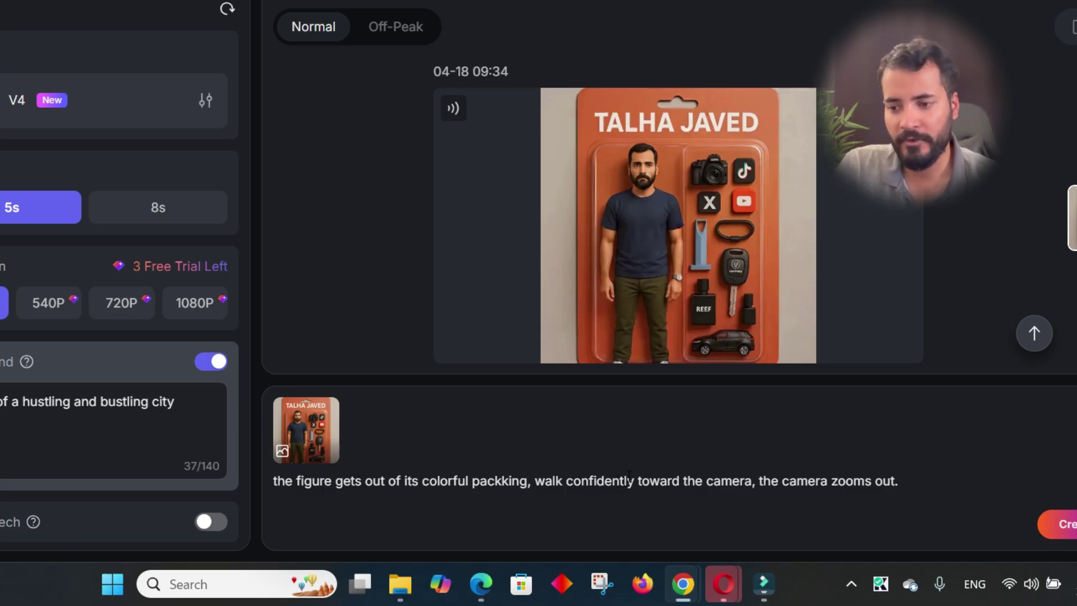
- Create another video with the prompt "the figure gets out of its colorful packking, walk confidently toward the camera, the camera zooms out."
{"action": "left_click", "coordinate": [1068, 527]}
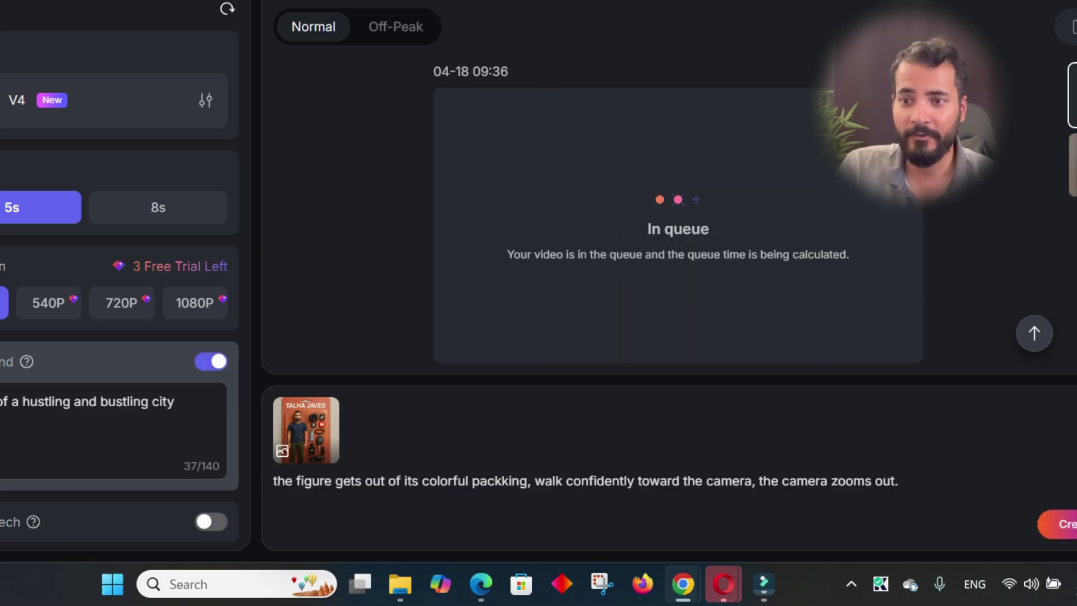